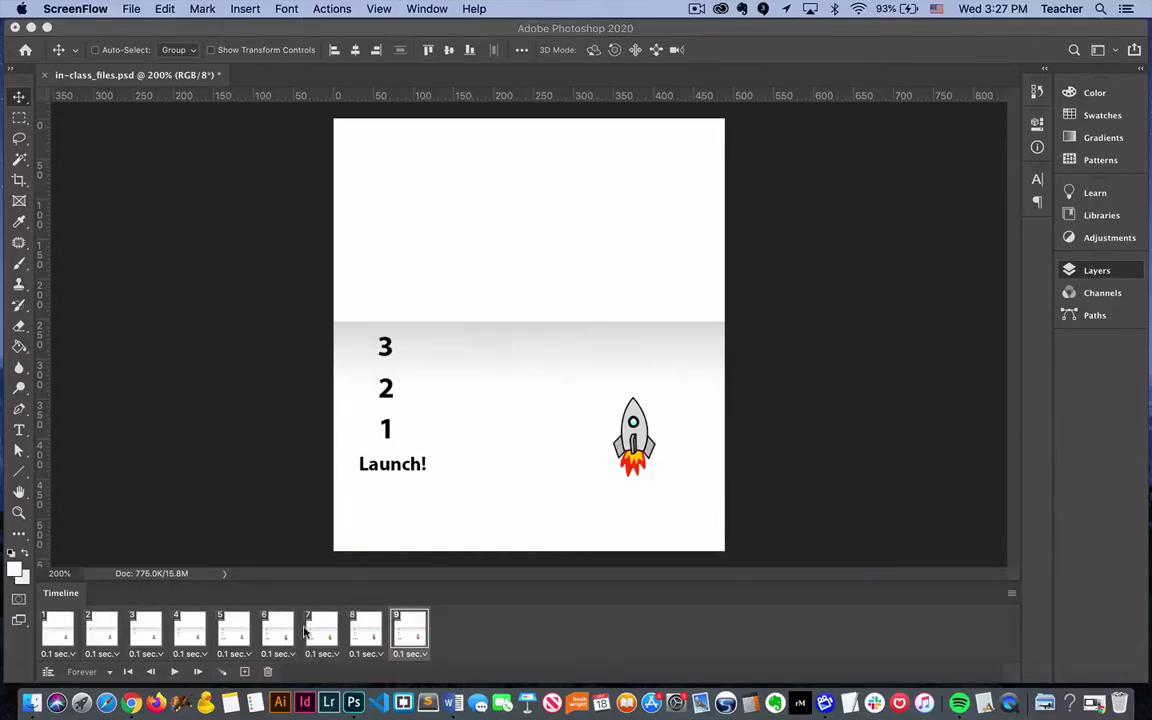
# - Step through frames 6 to 9 to check the rocket's position in each
pyautogui.click(277, 630)
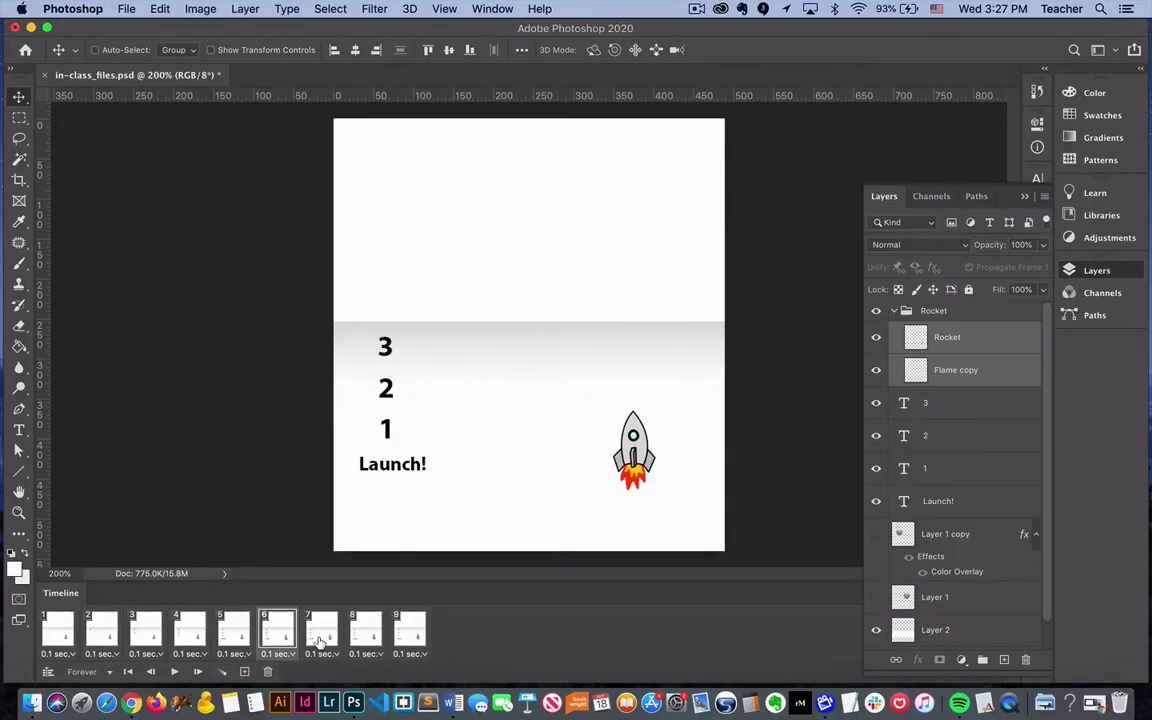
pyautogui.click(310, 637)
pyautogui.click(364, 637)
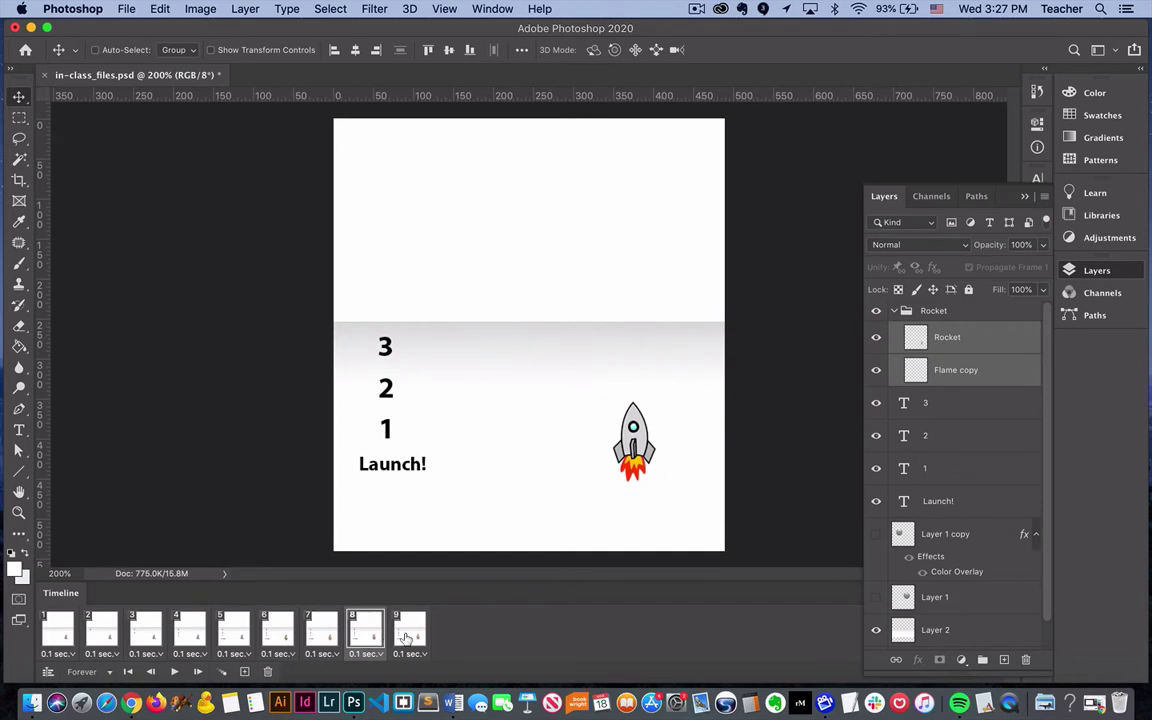
pyautogui.click(407, 637)
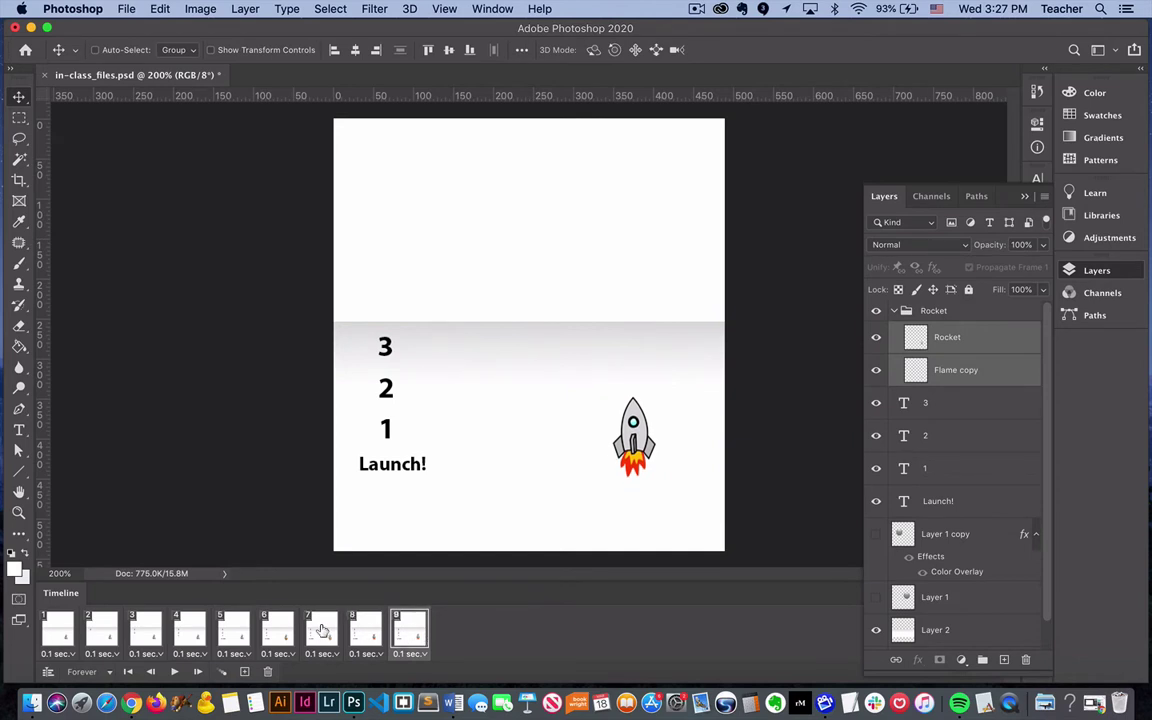
pyautogui.click(285, 635)
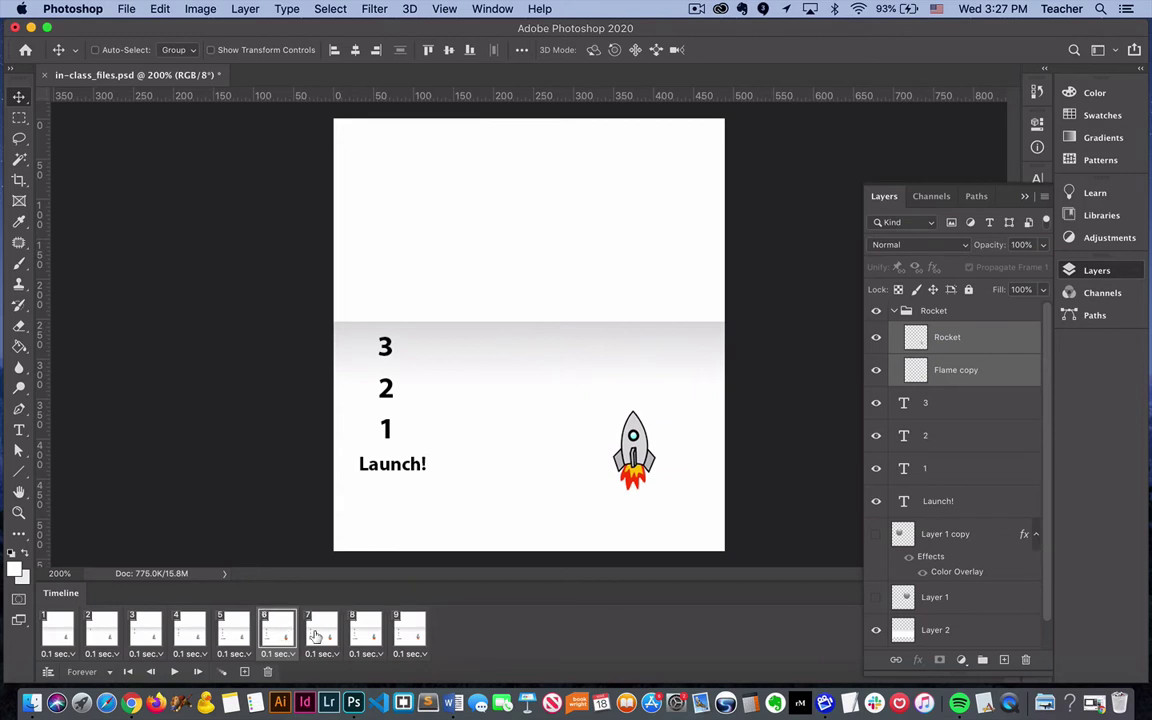
pyautogui.click(318, 636)
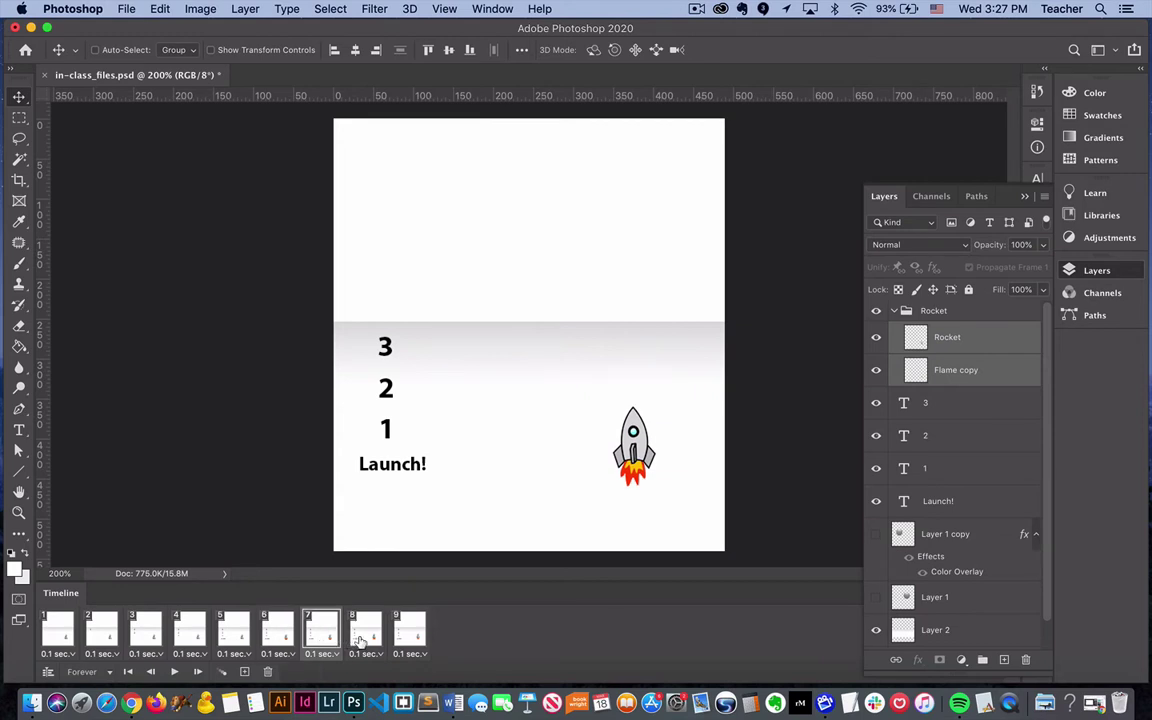
pyautogui.click(368, 638)
pyautogui.click(406, 640)
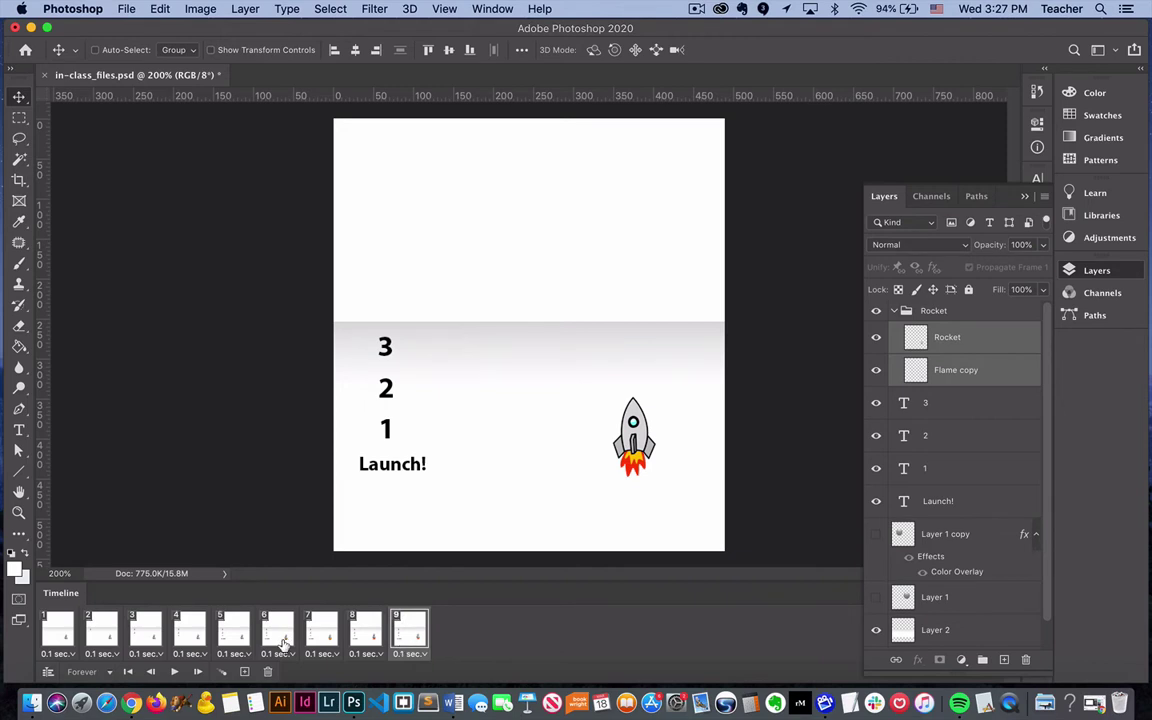
# - Compare frames 5 to 7, then delete frames 7–9 and confirm with Yes
pyautogui.click(280, 636)
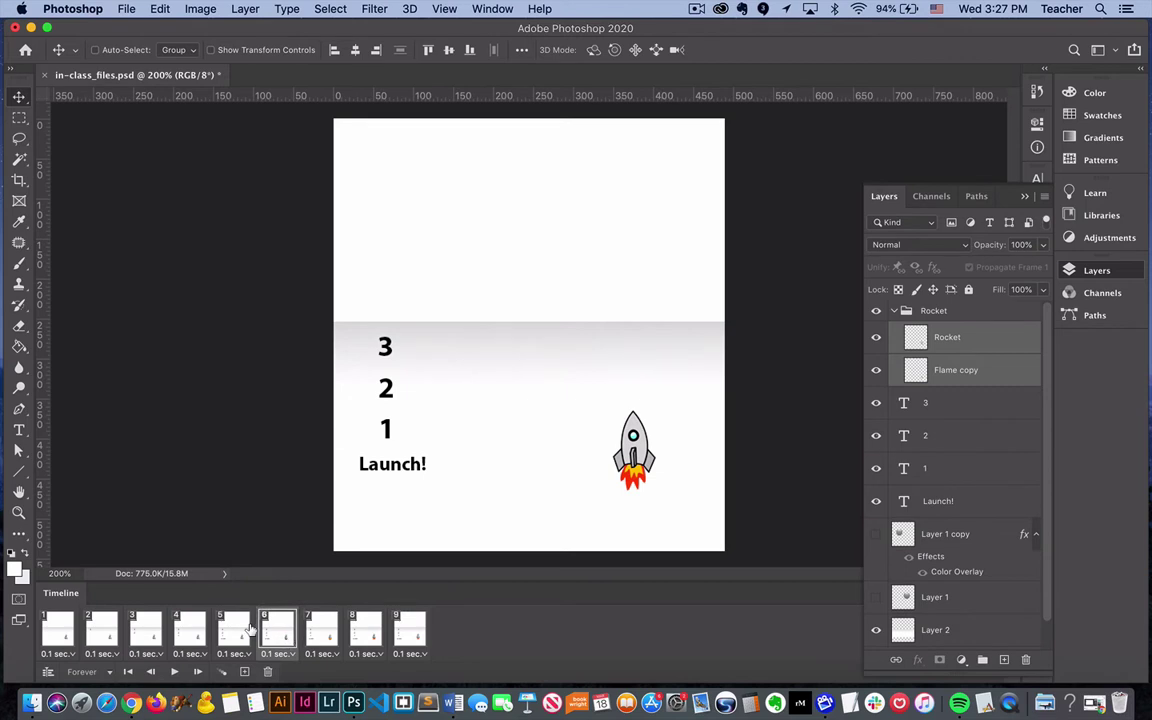
pyautogui.click(236, 630)
pyautogui.click(272, 634)
pyautogui.click(320, 634)
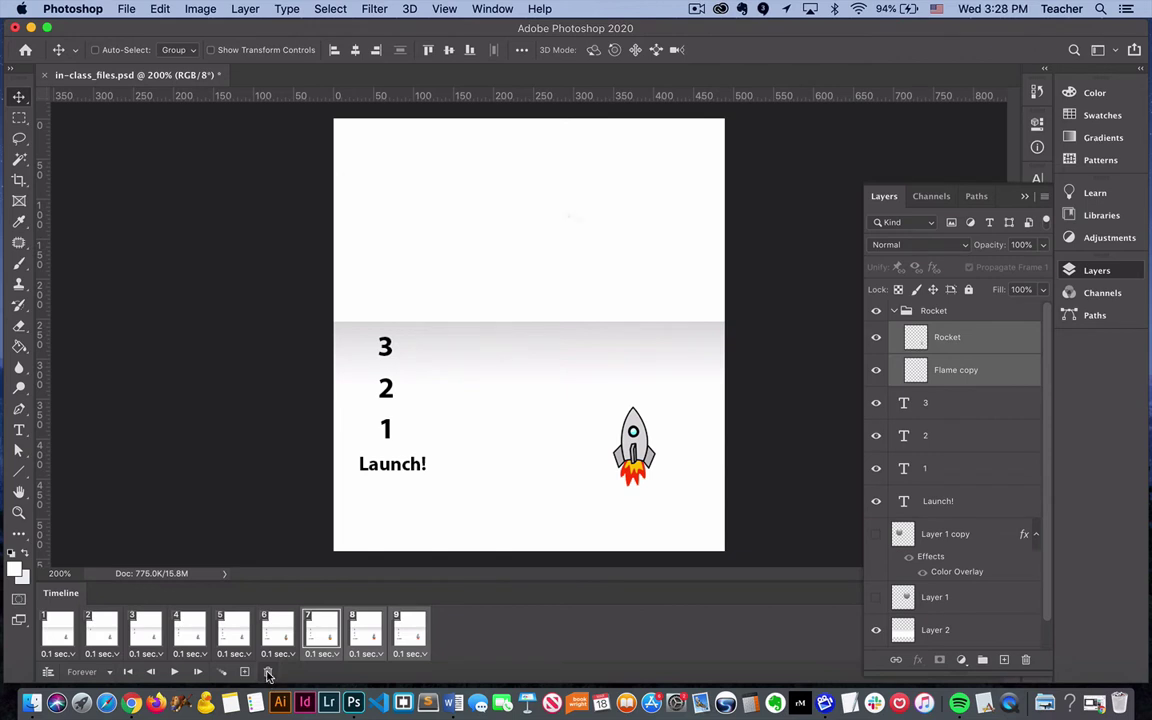
pyautogui.click(268, 676)
pyautogui.click(700, 252)
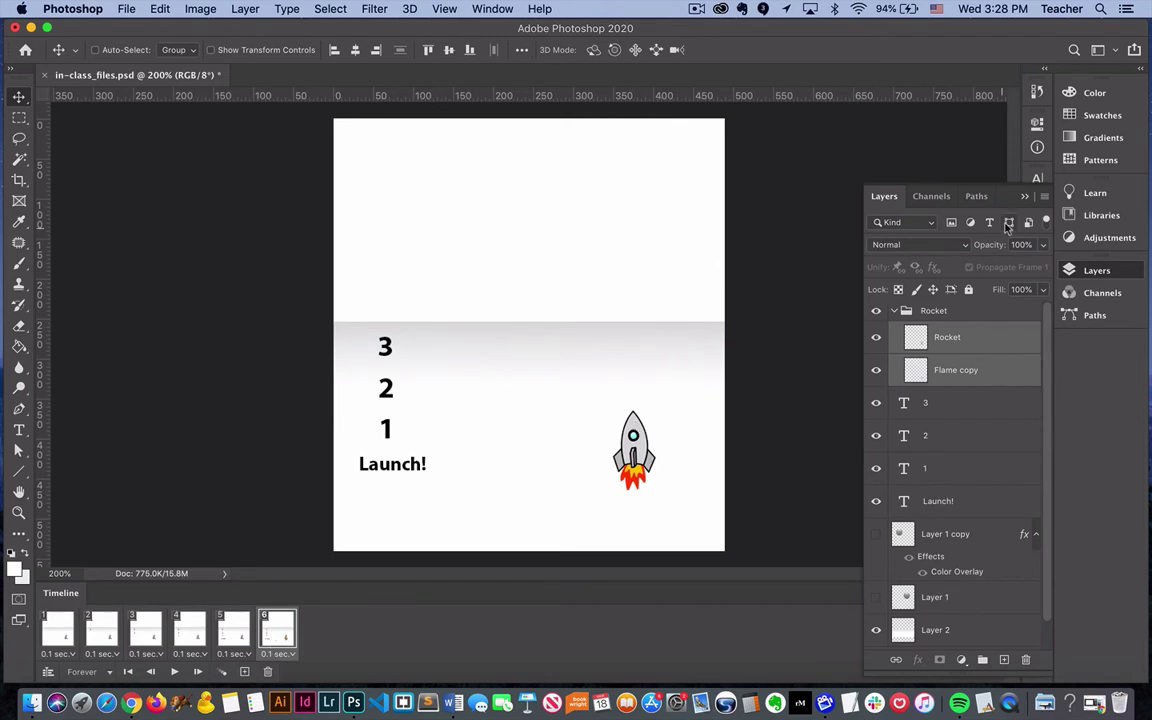
# - Duplicate frame 6 as frame 7 and drag the rocket above the canvas at 100% zoom
pyautogui.click(1025, 196)
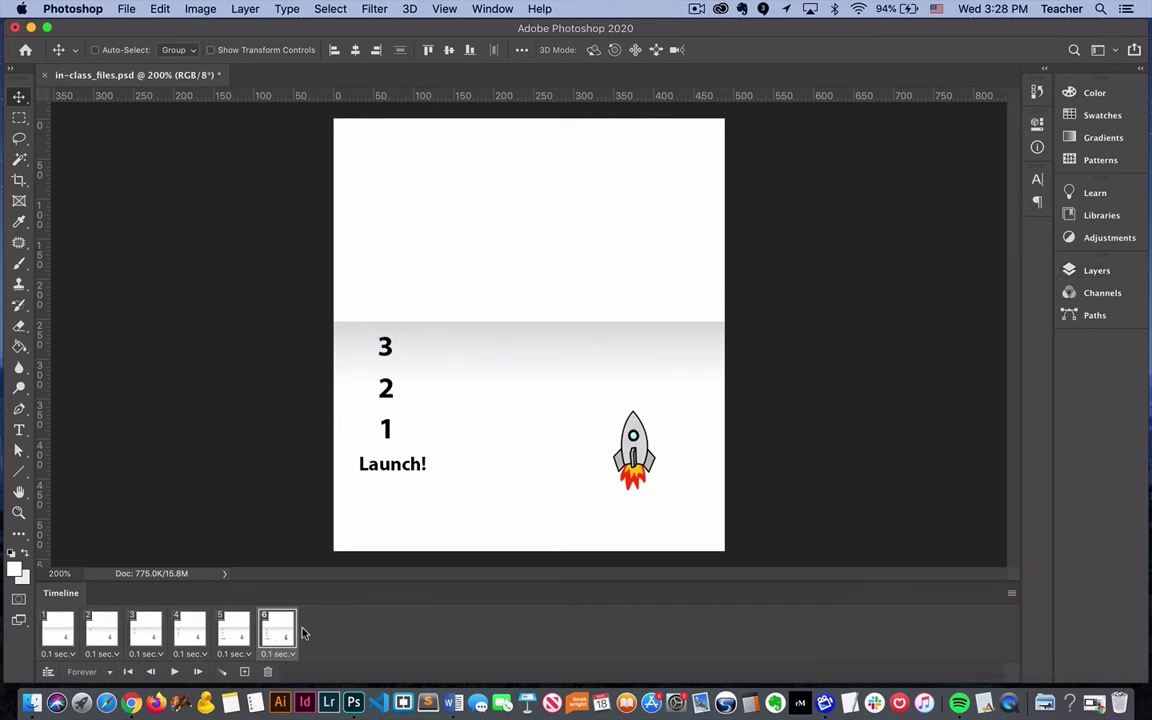
pyautogui.click(245, 673)
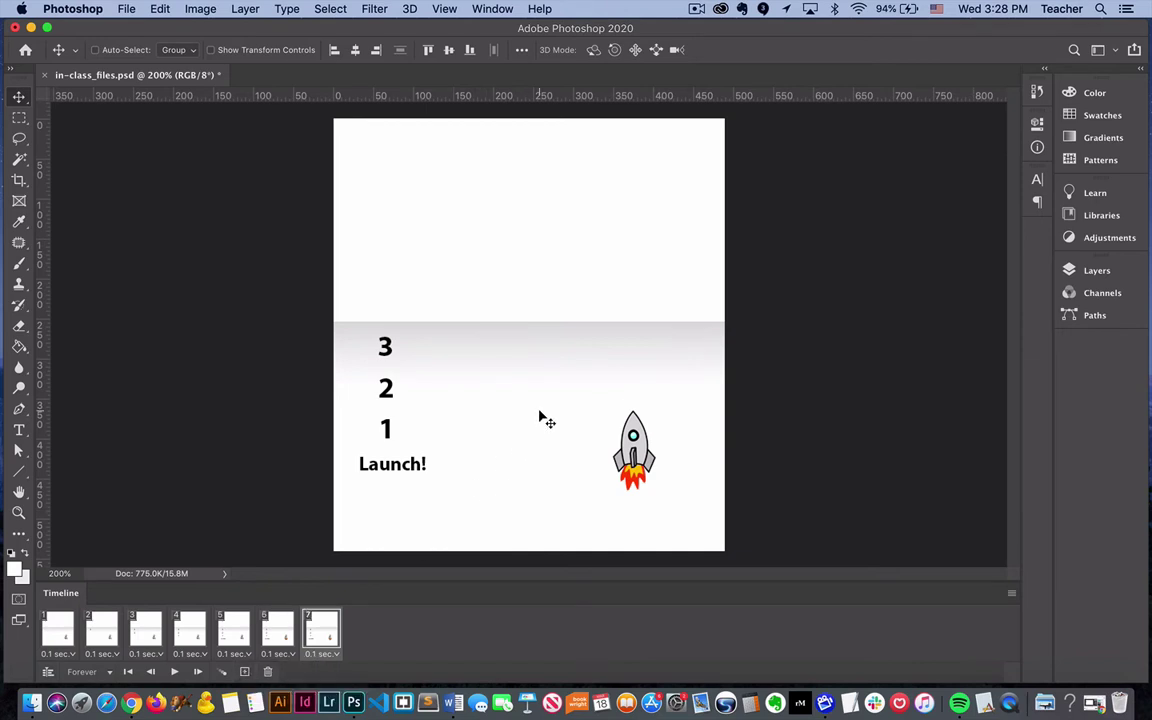
pyautogui.press('super+minus')
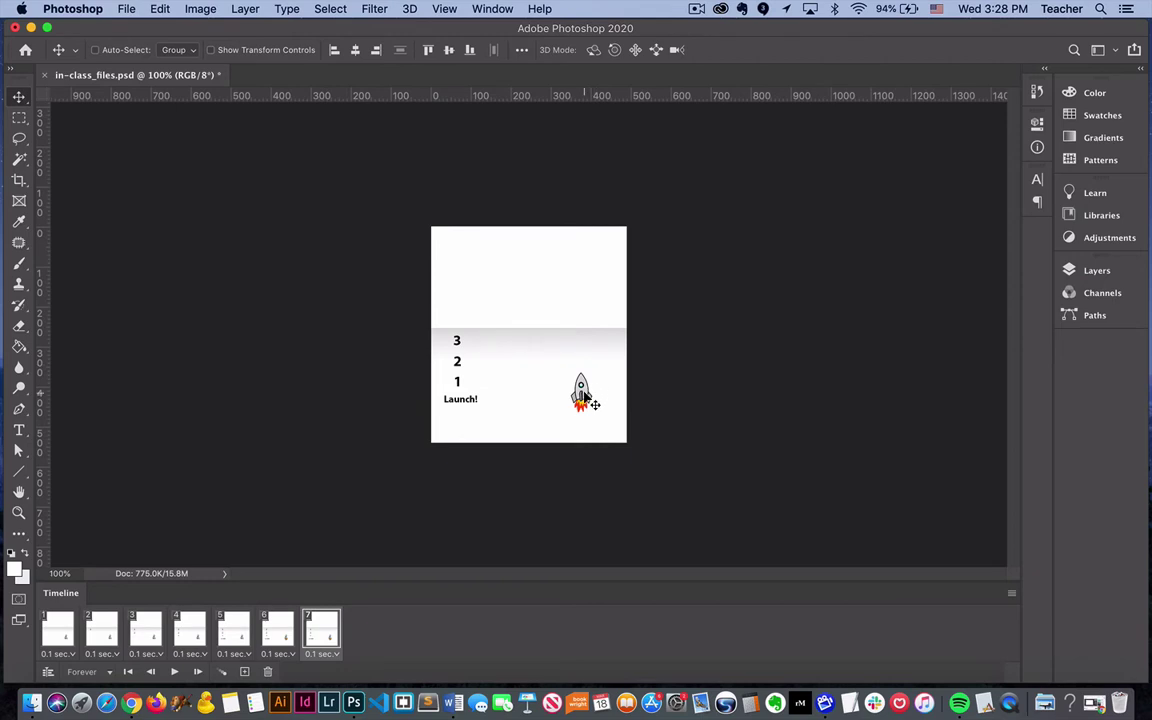
pyautogui.moveTo(585, 394); pyautogui.dragTo(572, 206)
# - Compare frames 6 and 7 to confirm the rocket has left the canvas
pyautogui.click(277, 632)
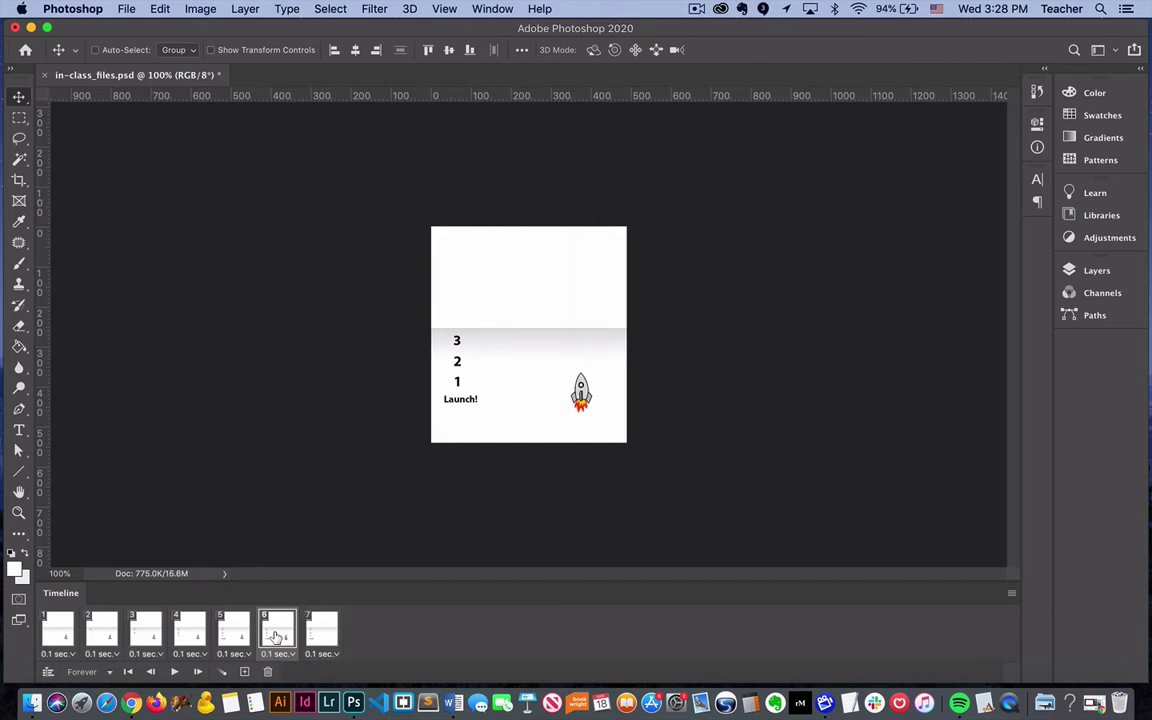
pyautogui.click(319, 634)
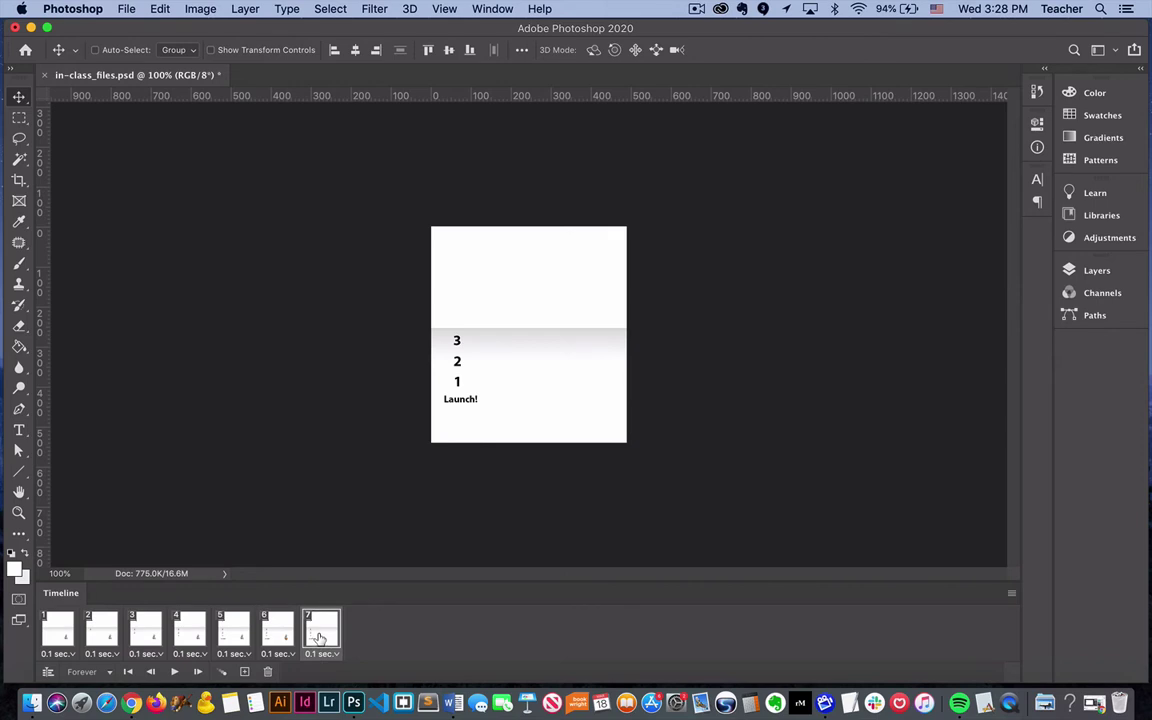
pyautogui.press('Left')
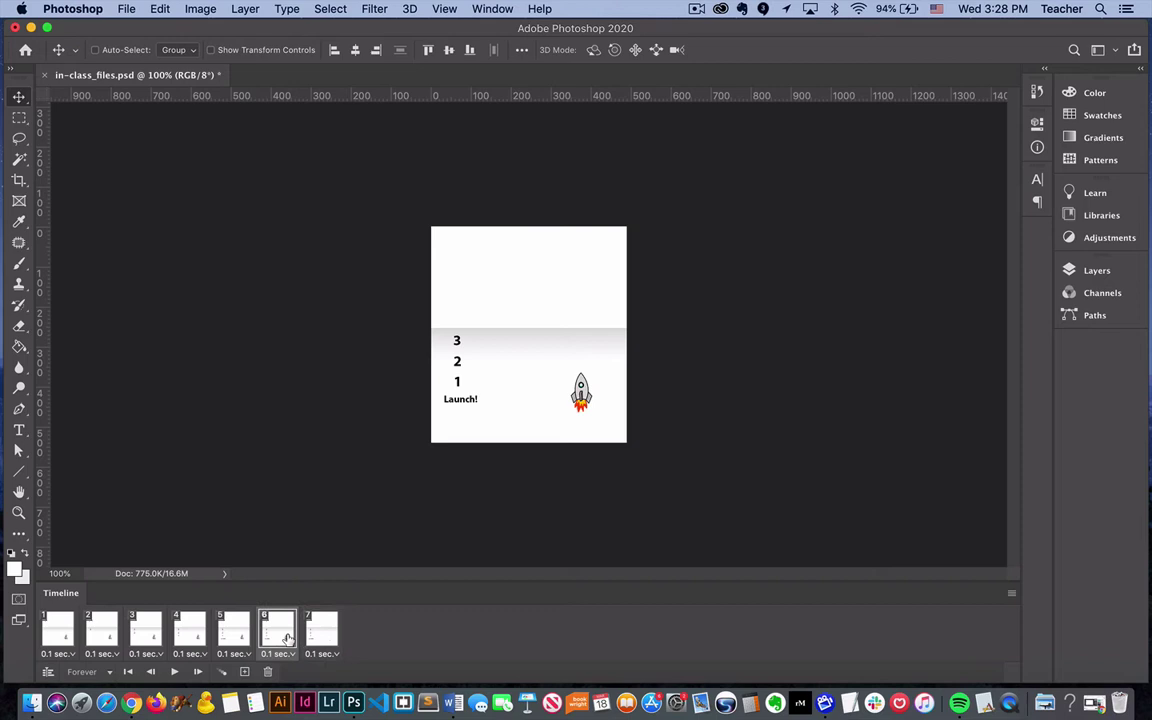
pyautogui.click(321, 636)
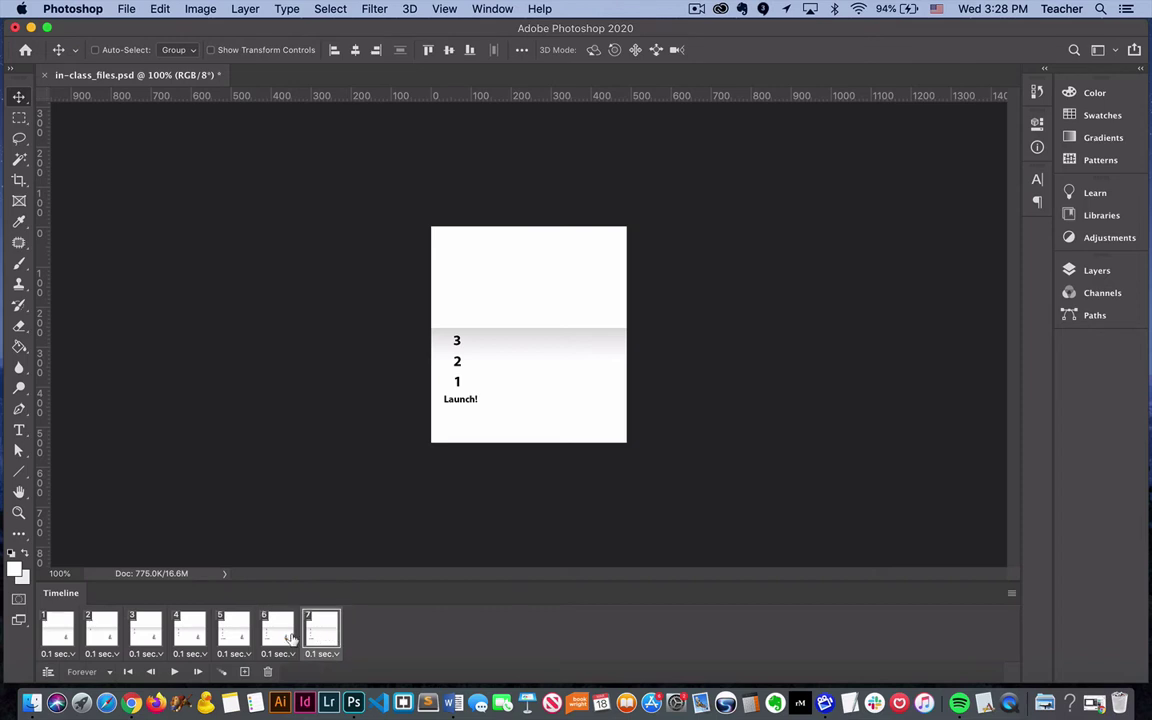
pyautogui.press('Left')
pyautogui.click(318, 638)
pyautogui.click(1011, 594)
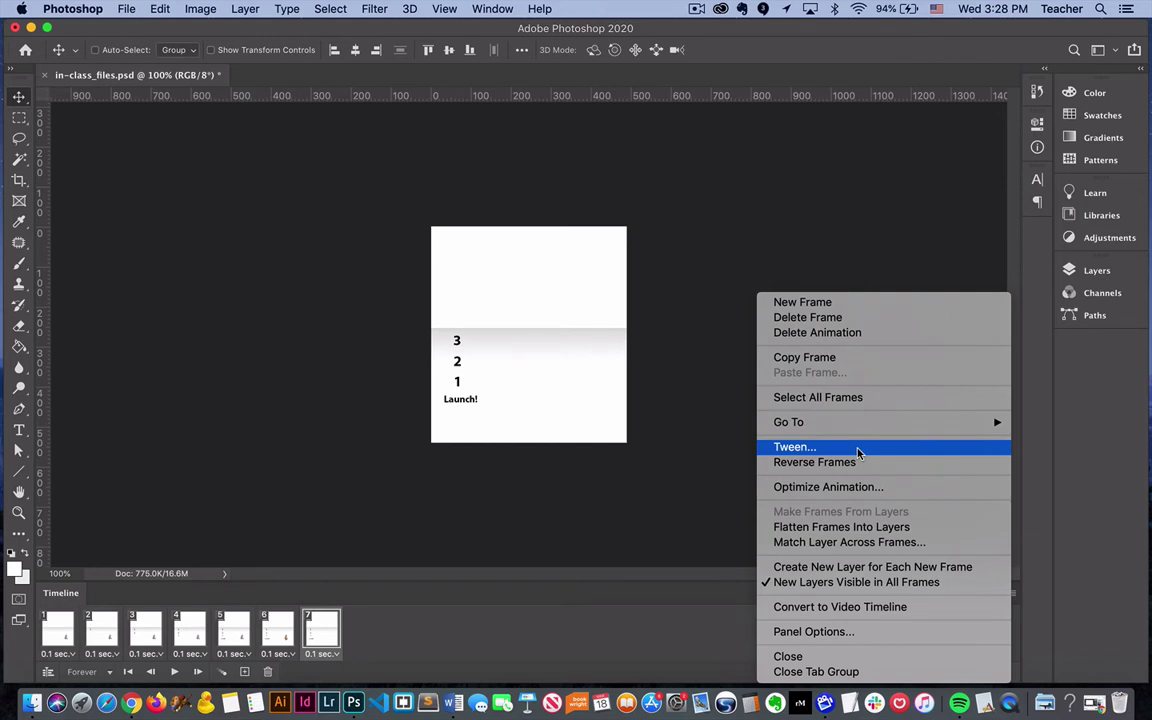
# - Tween 15 frames with the previous frame, bringing the timeline to 22 frames
pyautogui.click(728, 591)
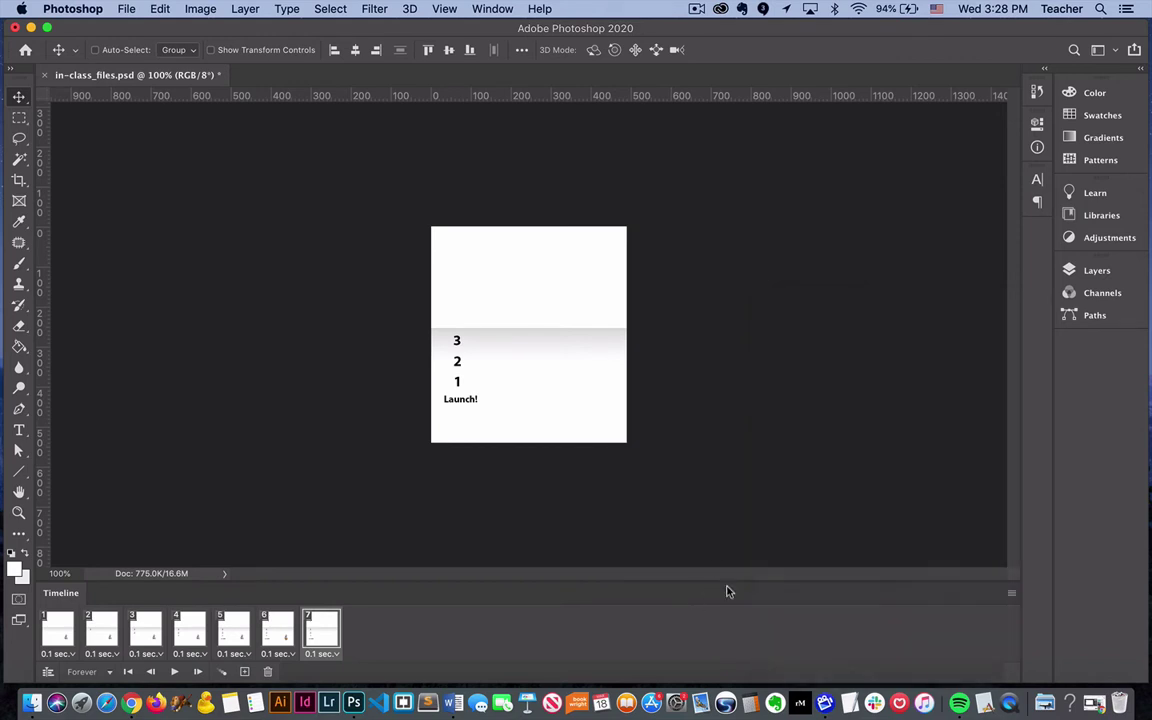
pyautogui.click(1012, 597)
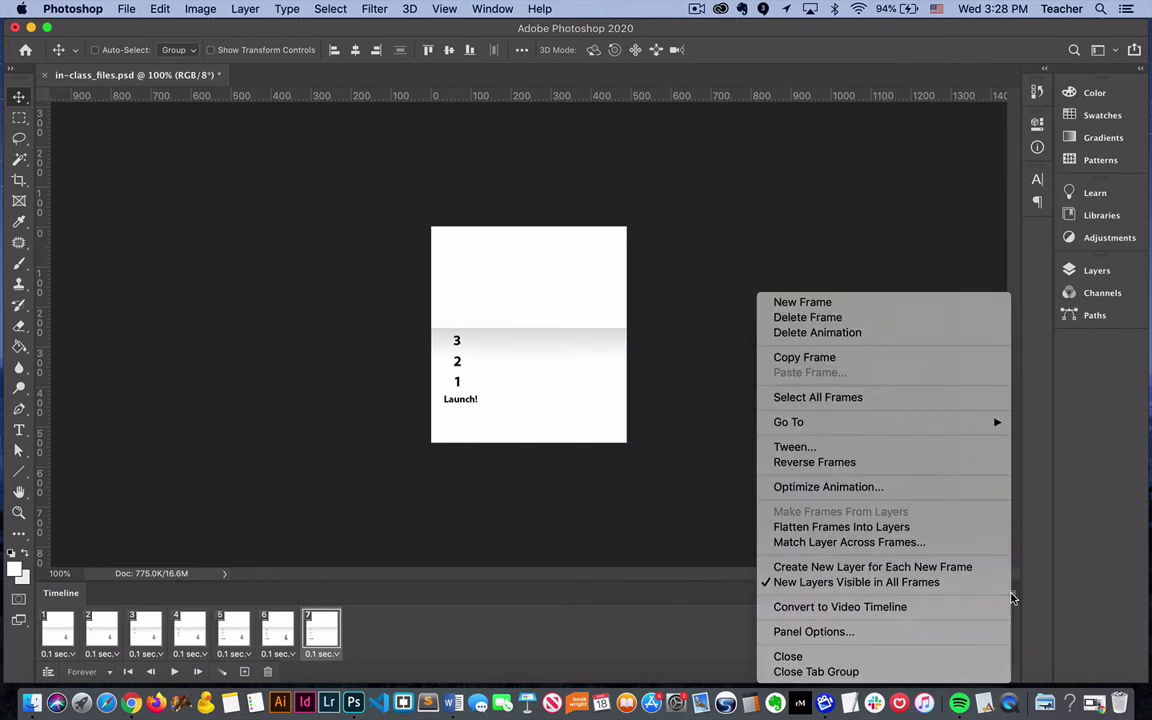
pyautogui.click(870, 456)
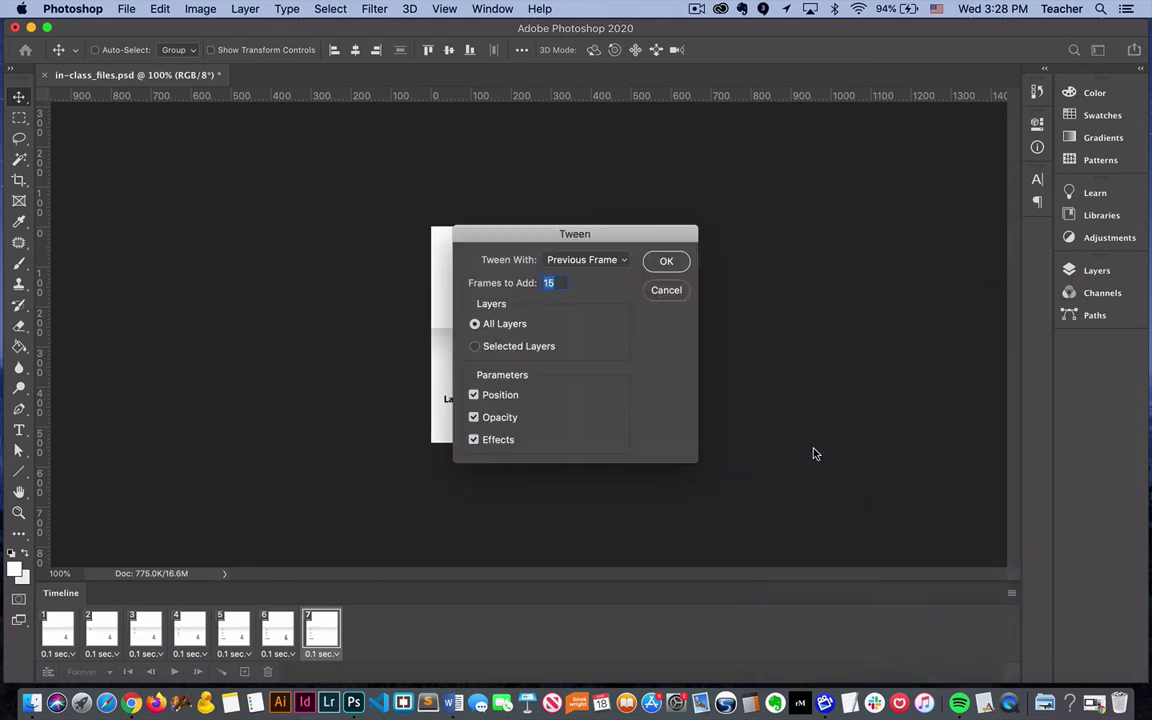
pyautogui.click(596, 260)
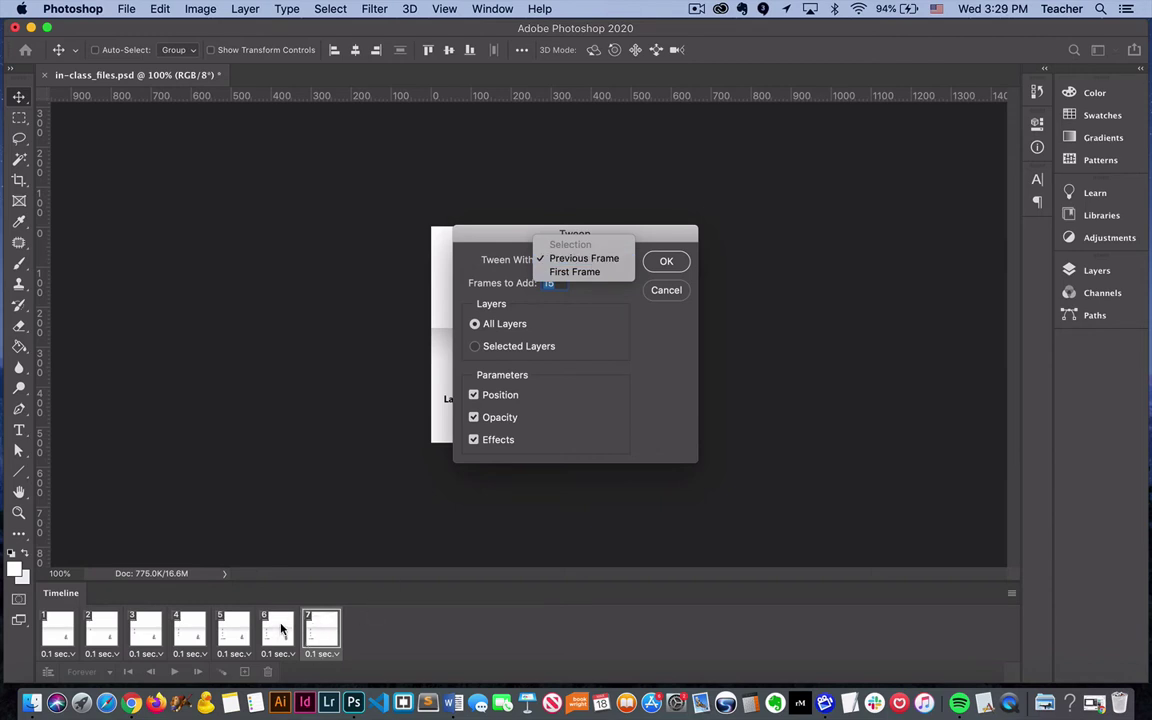
pyautogui.click(599, 261)
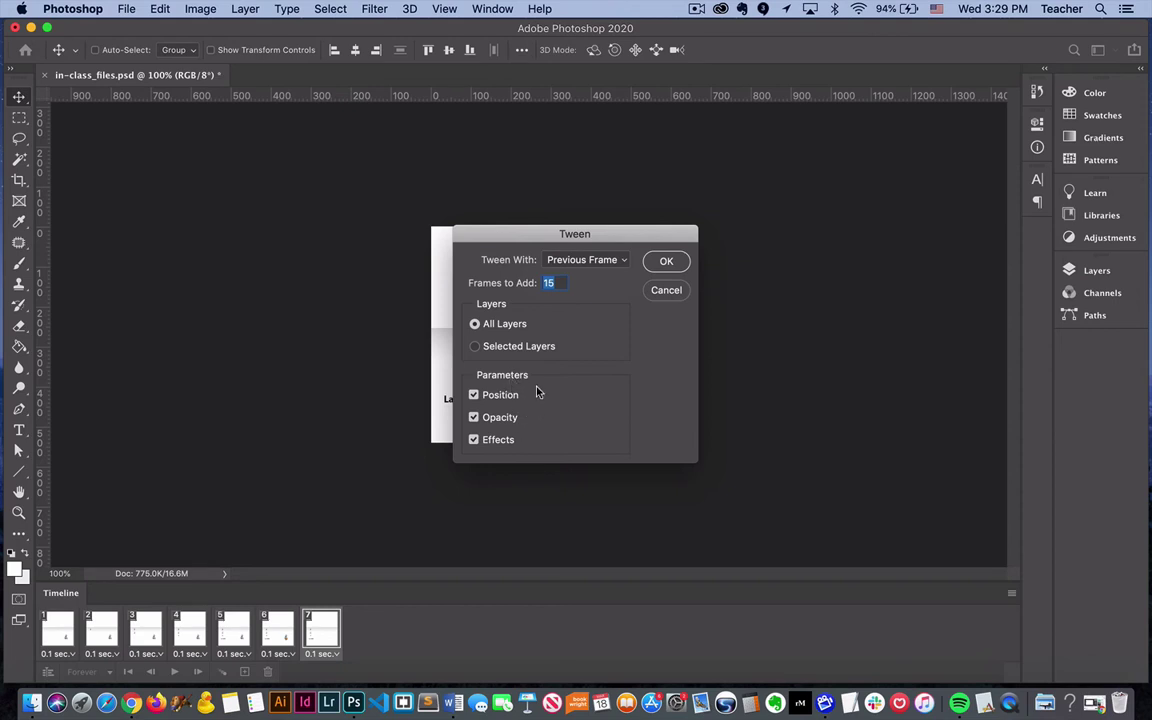
pyautogui.click(667, 261)
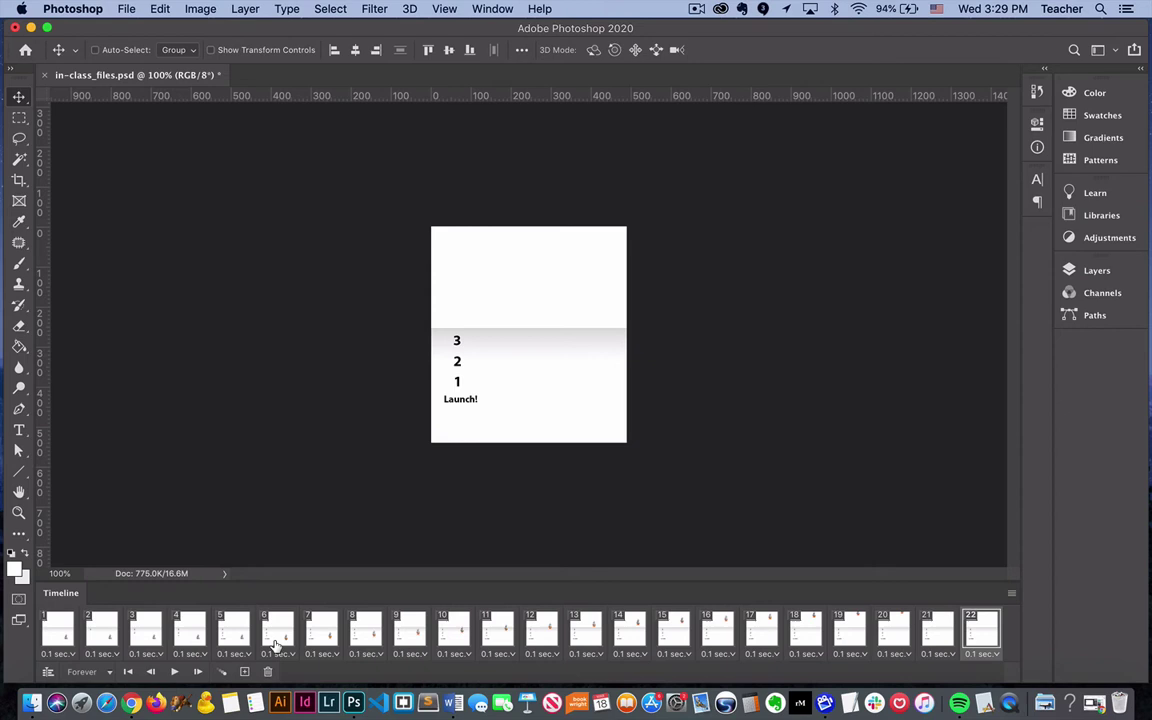
# - Play the 22-frame rocket animation starting from frame 1
pyautogui.click(276, 645)
pyautogui.click(56, 638)
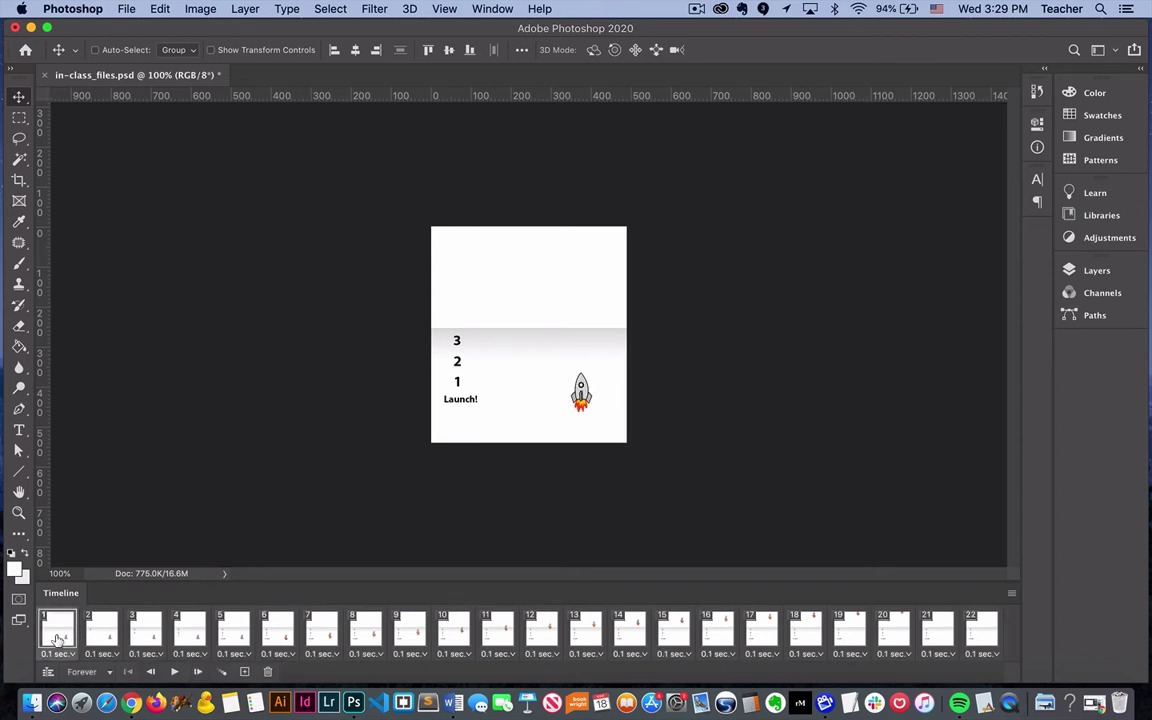
pyautogui.click(174, 671)
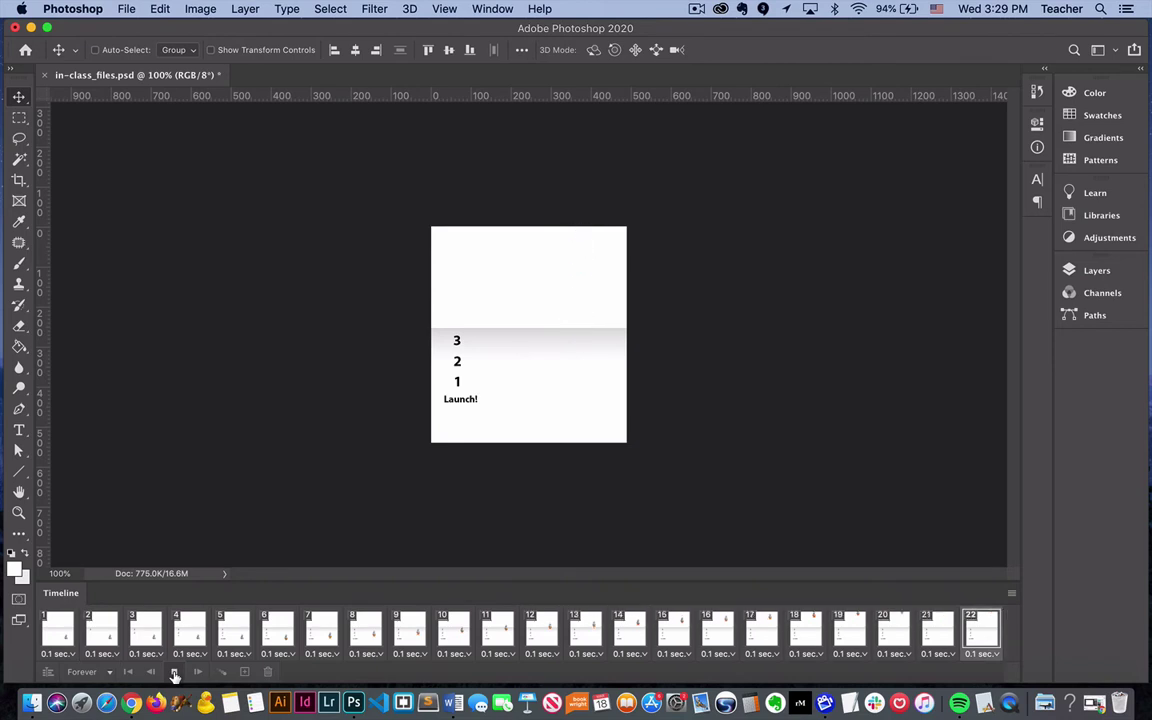
# - Stop playback, inspect frames 1 and 9–16 of the rocket's climb, then return to frame 1
pyautogui.click(174, 675)
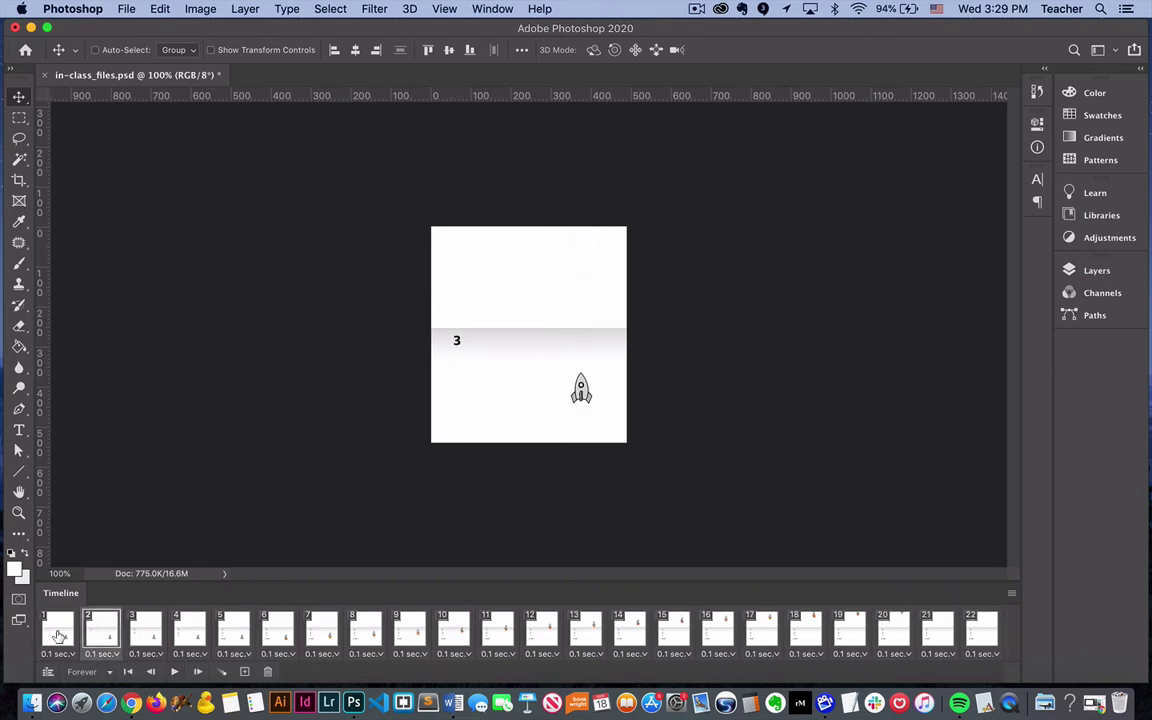
pyautogui.click(60, 637)
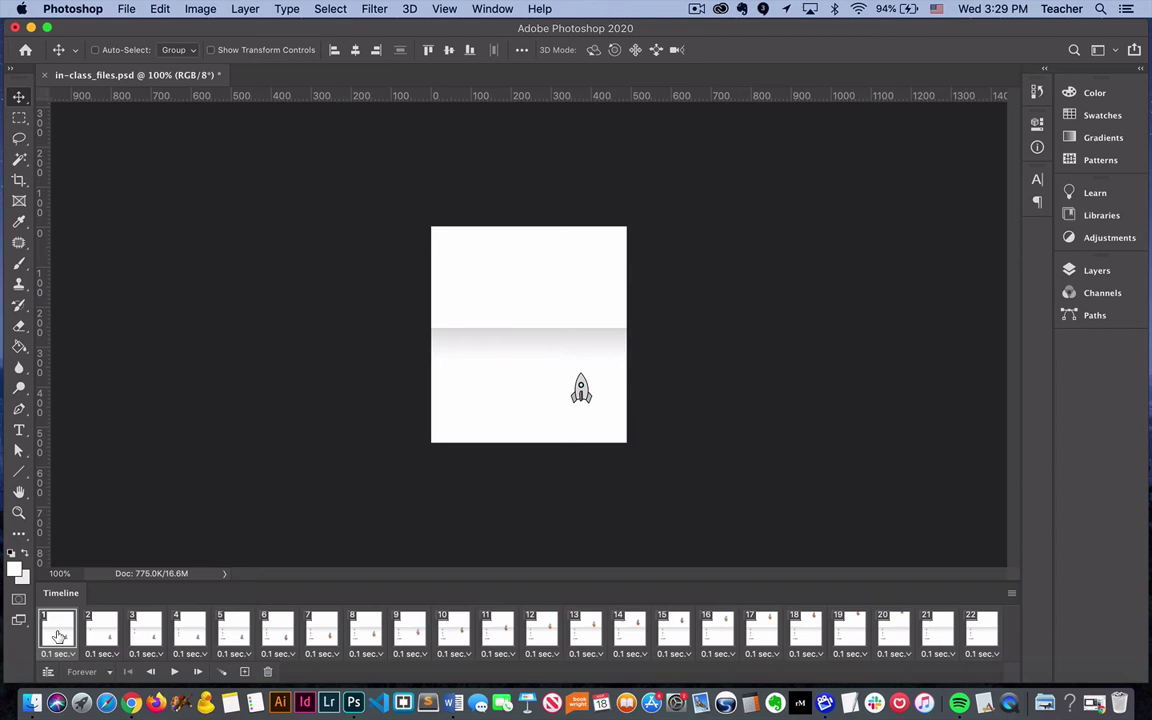
pyautogui.click(413, 638)
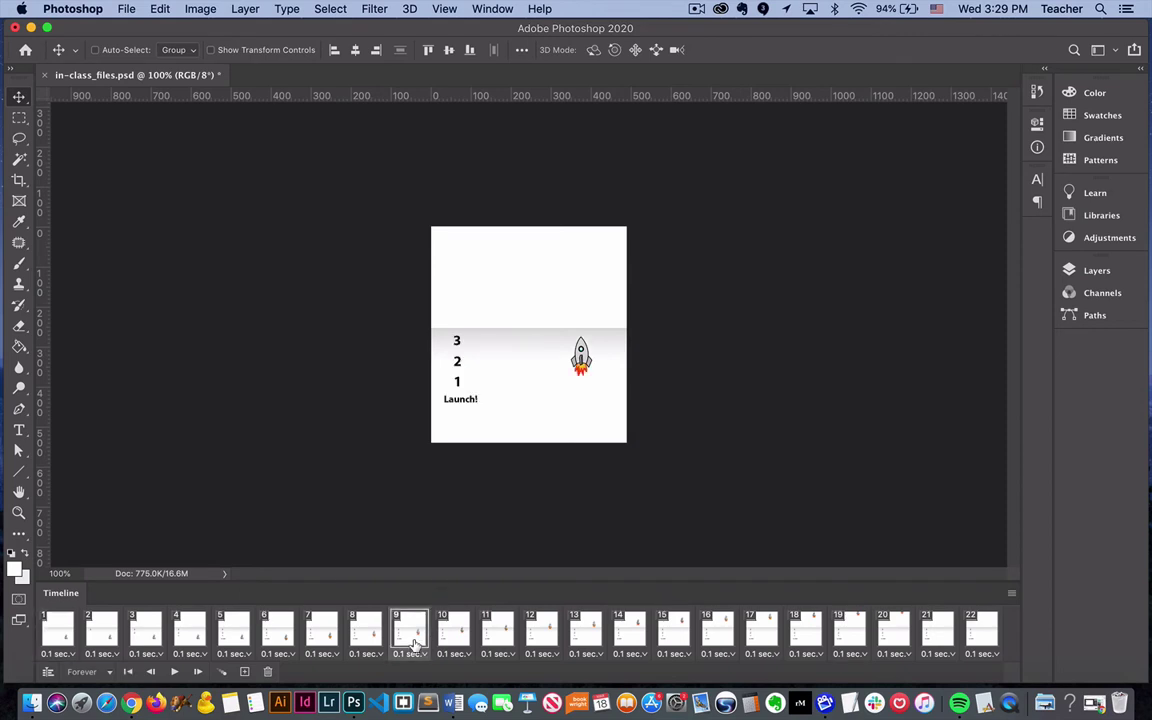
pyautogui.click(454, 638)
pyautogui.click(498, 638)
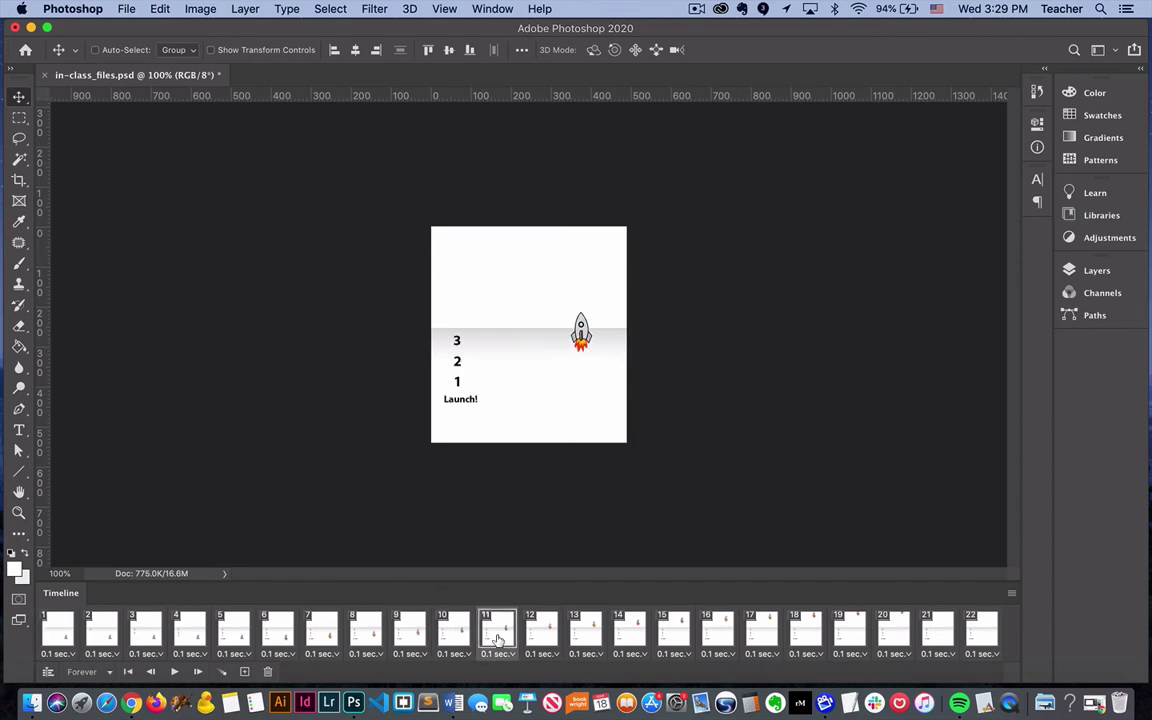
pyautogui.click(542, 638)
pyautogui.click(589, 638)
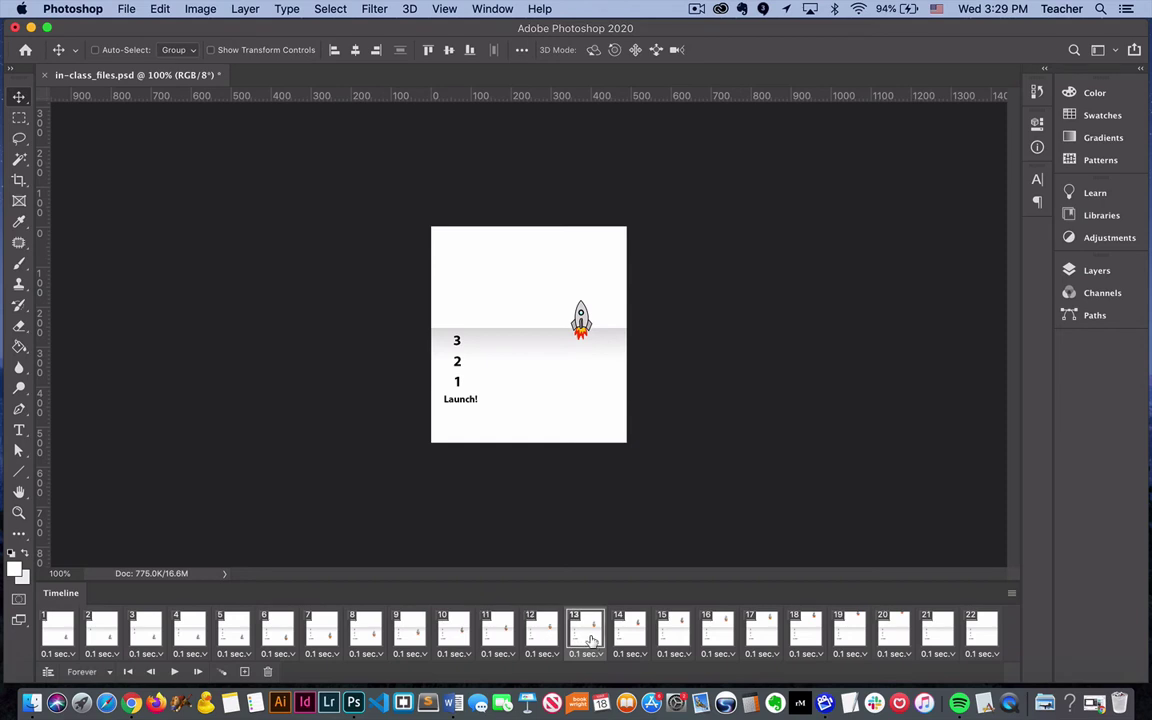
pyautogui.click(632, 638)
pyautogui.click(684, 637)
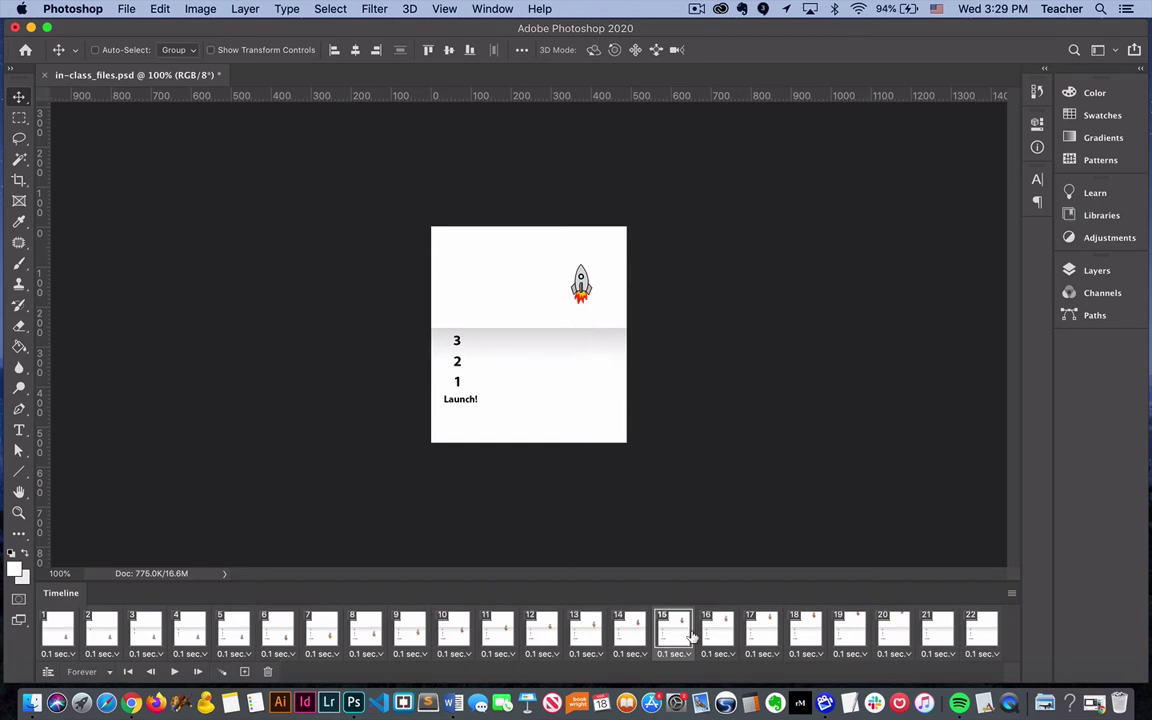
pyautogui.click(718, 637)
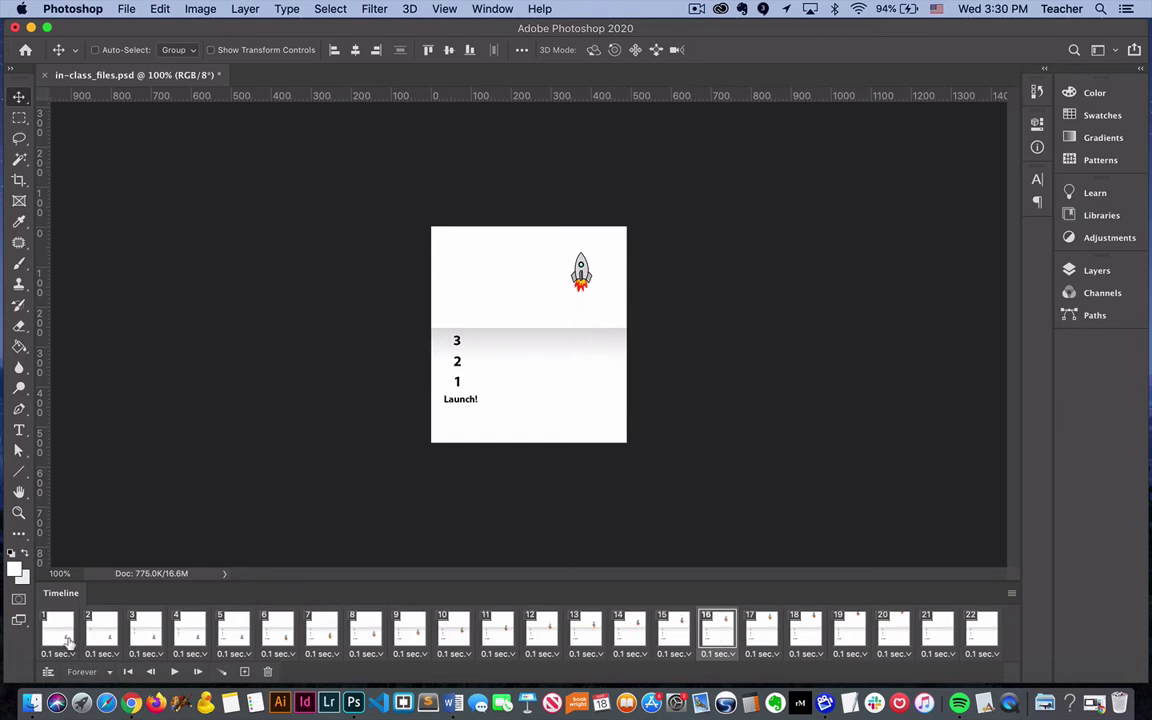
pyautogui.click(68, 641)
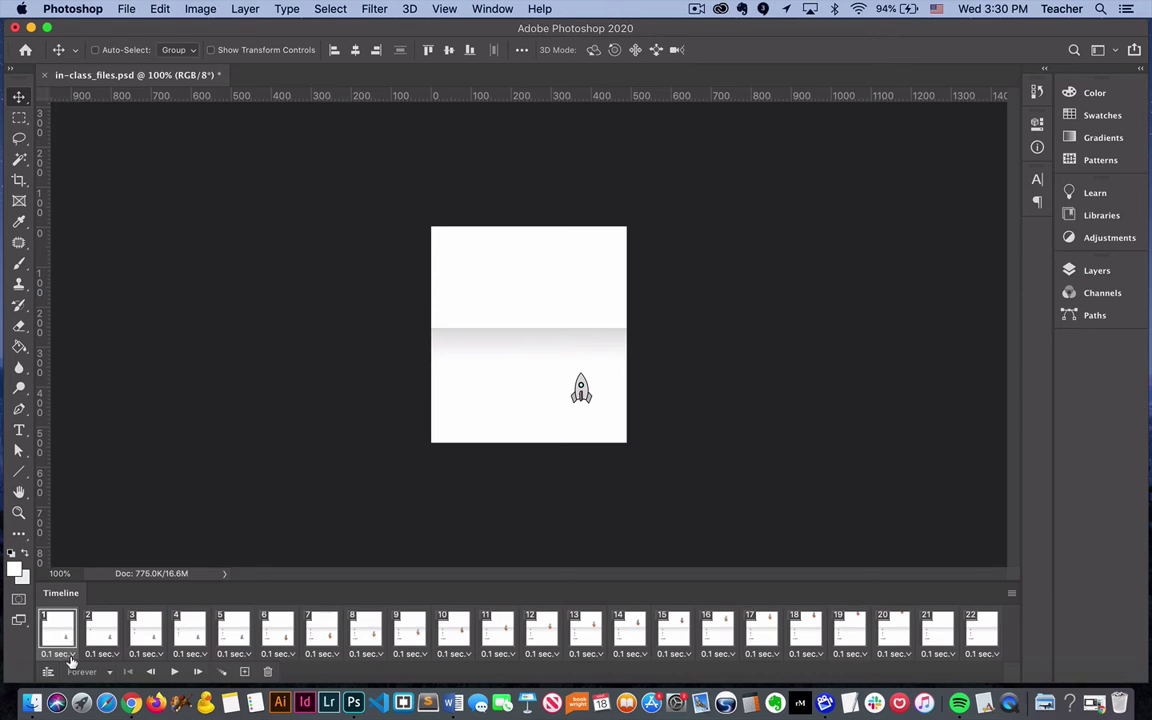
# - Set the delay of frames 1, 2, 3, 4 and 5 to 0.5 seconds each
pyautogui.click(70, 655)
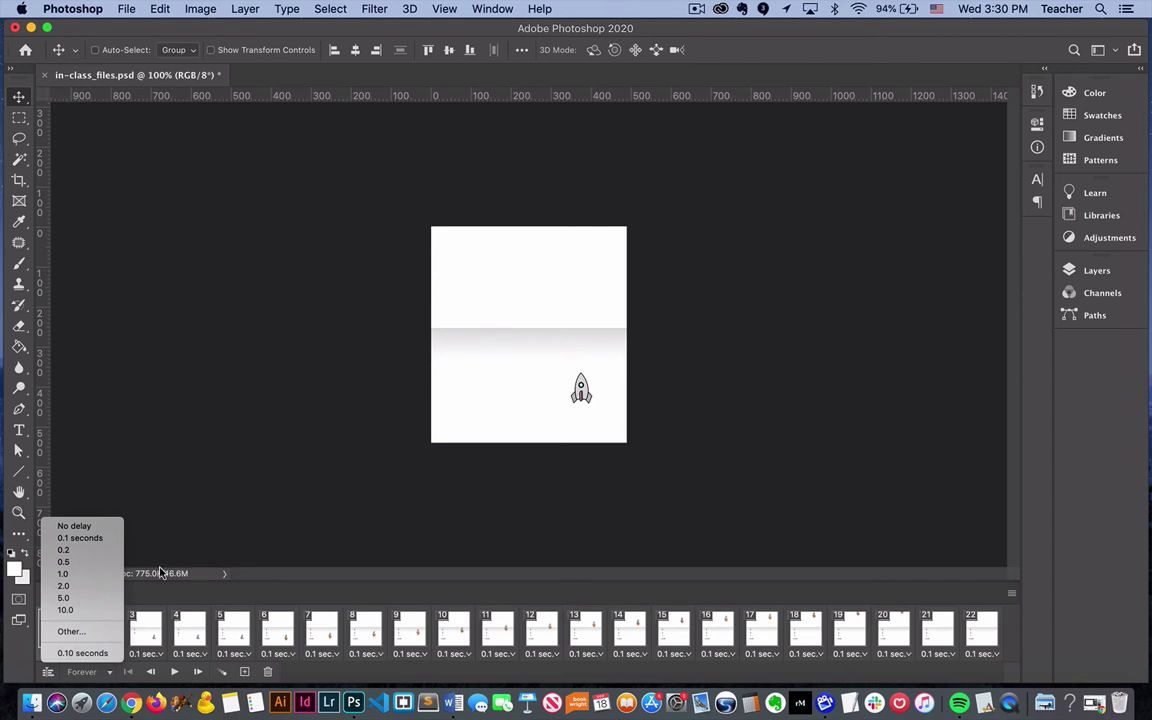
pyautogui.click(88, 563)
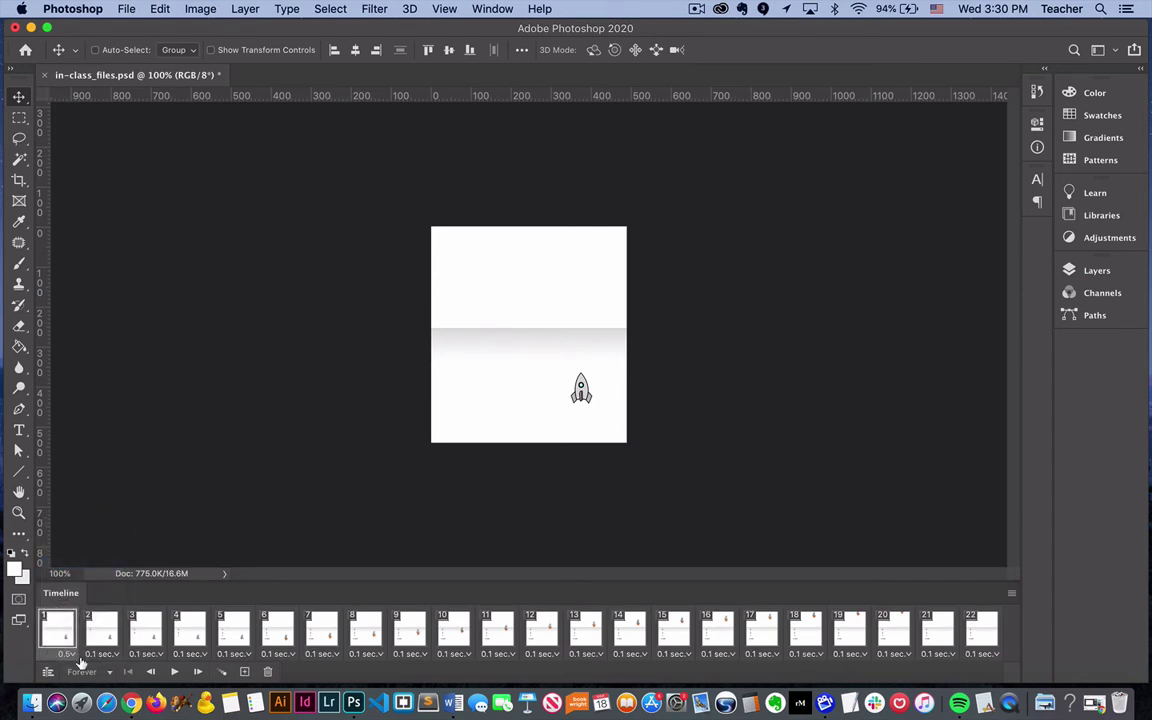
pyautogui.click(103, 653)
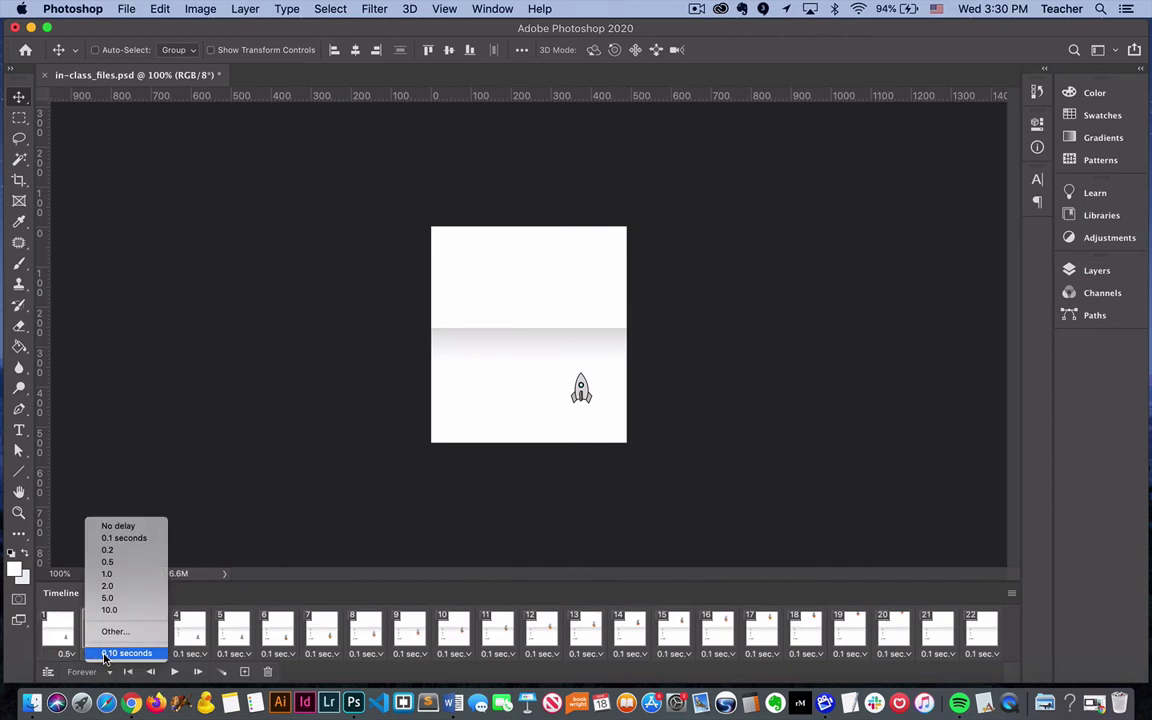
pyautogui.click(108, 562)
pyautogui.click(158, 655)
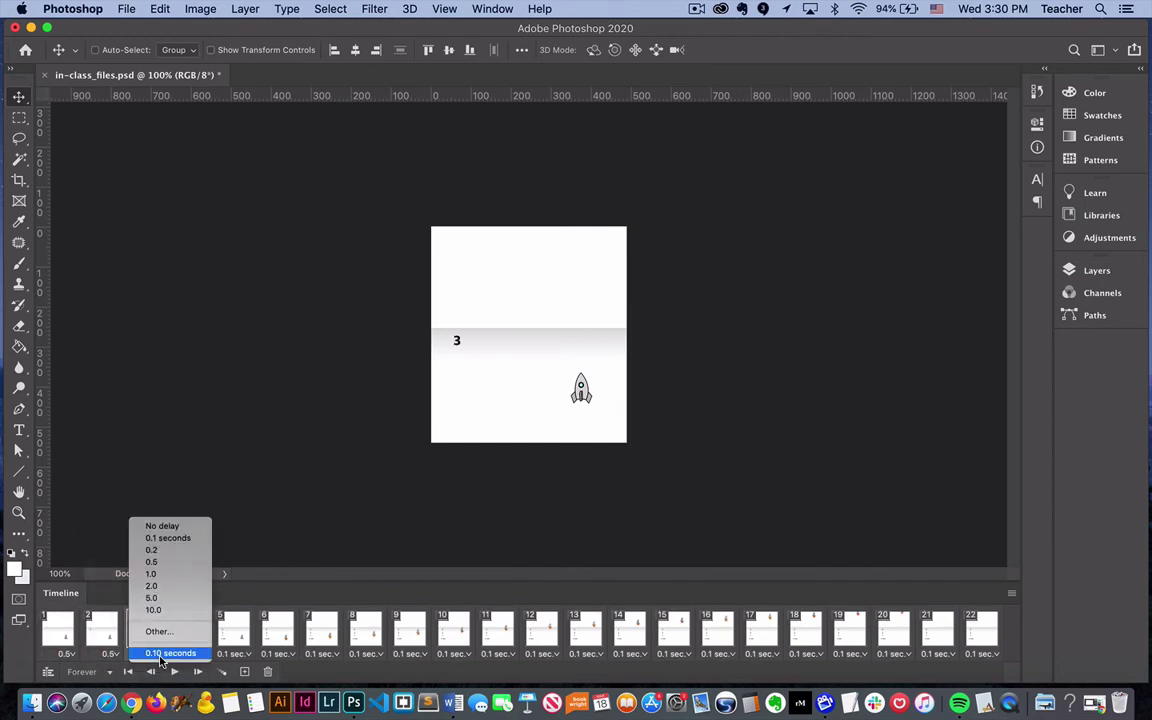
pyautogui.click(181, 563)
pyautogui.click(197, 654)
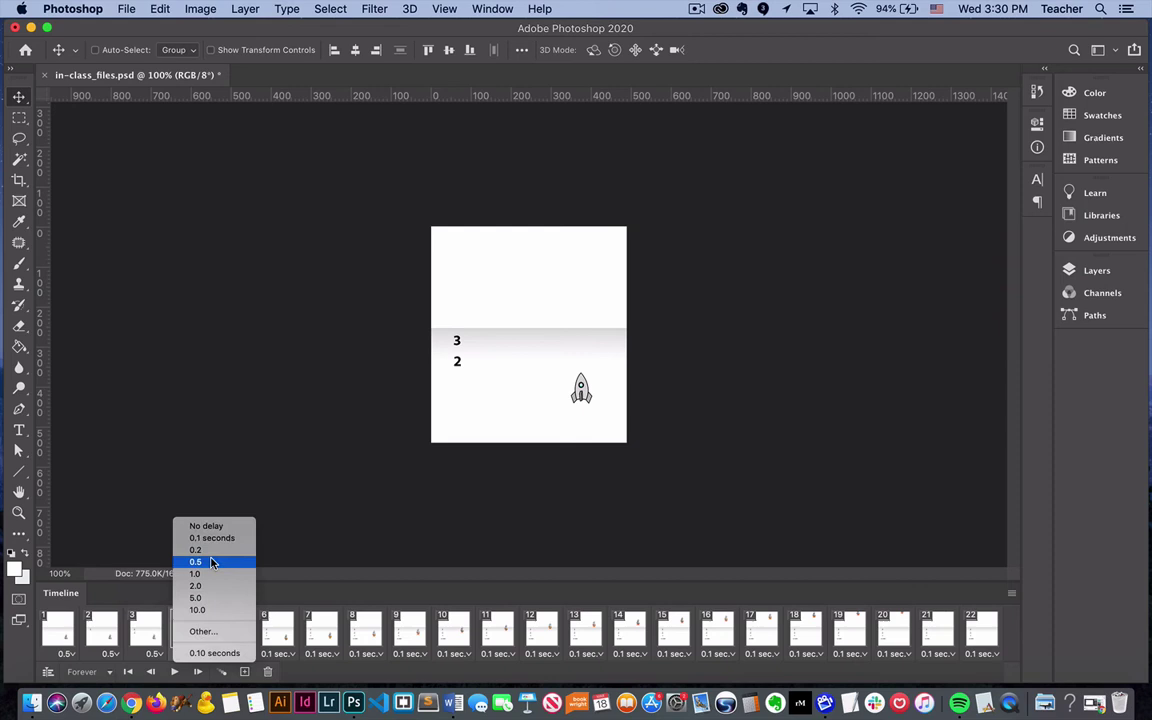
pyautogui.click(209, 565)
pyautogui.click(241, 654)
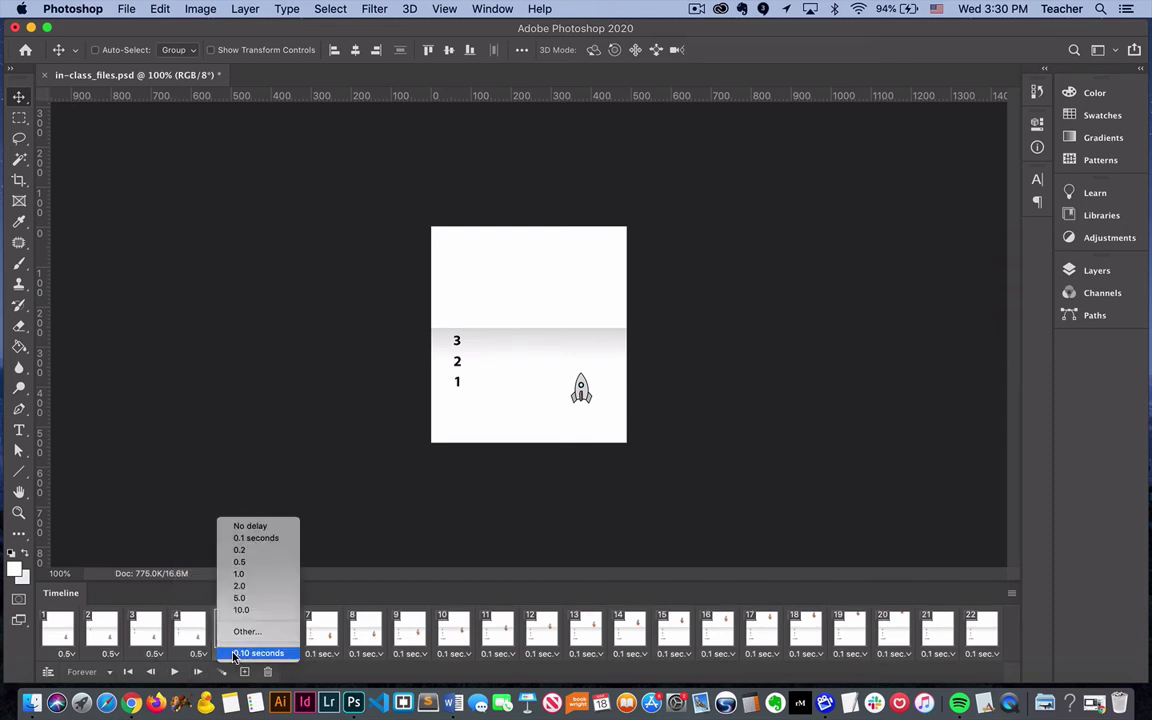
pyautogui.click(252, 562)
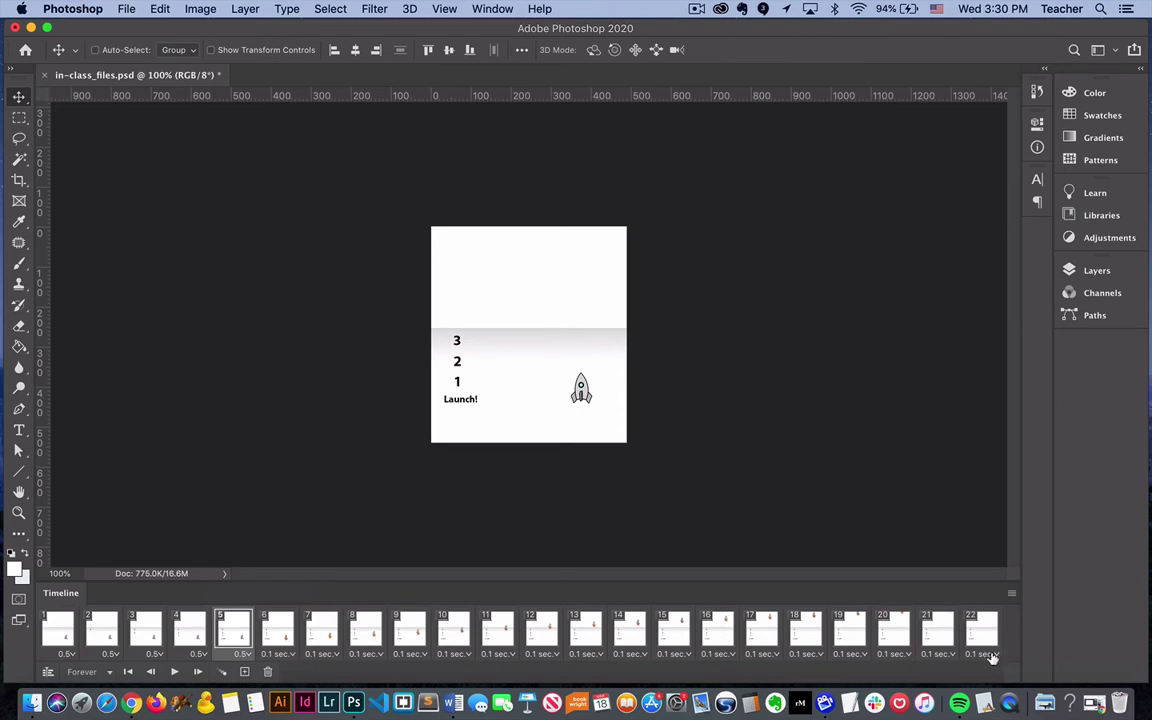
# - Play the animation from frame 1, stop it, and select the final frame 22
pyautogui.click(57, 628)
pyautogui.click(174, 672)
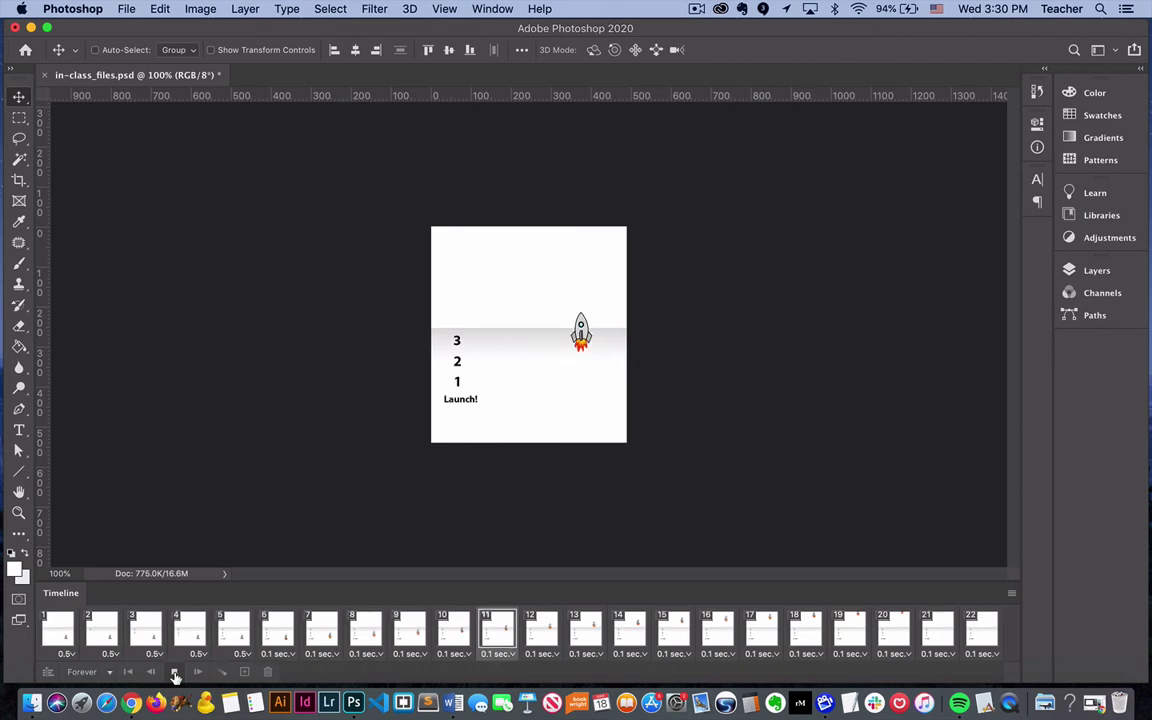
pyautogui.click(174, 673)
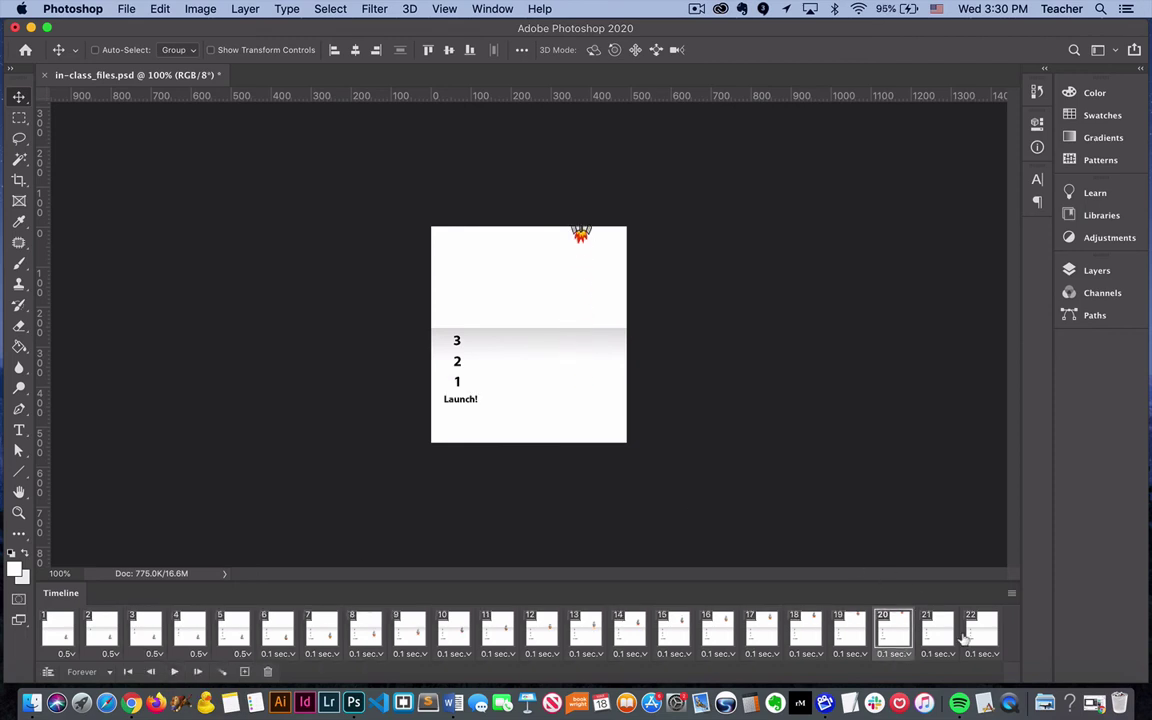
pyautogui.click(976, 628)
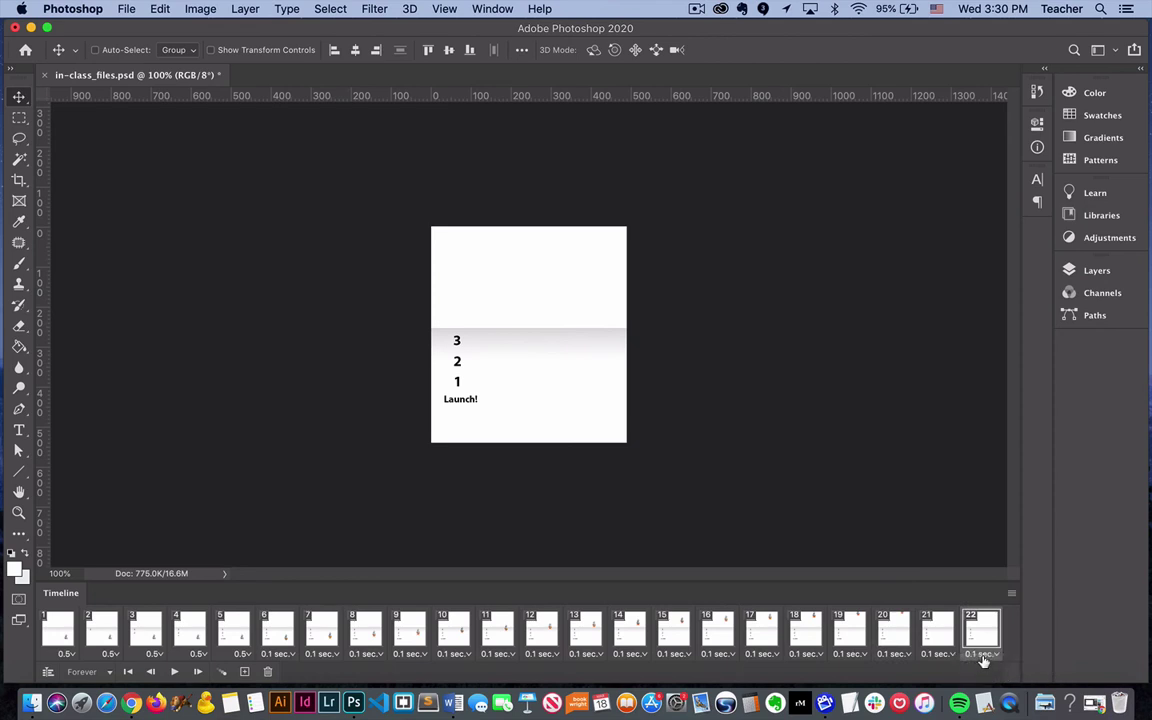
# - Set frame 22's delay to 5.0 seconds, then replay the animation from frame 1 and stop it
pyautogui.click(982, 654)
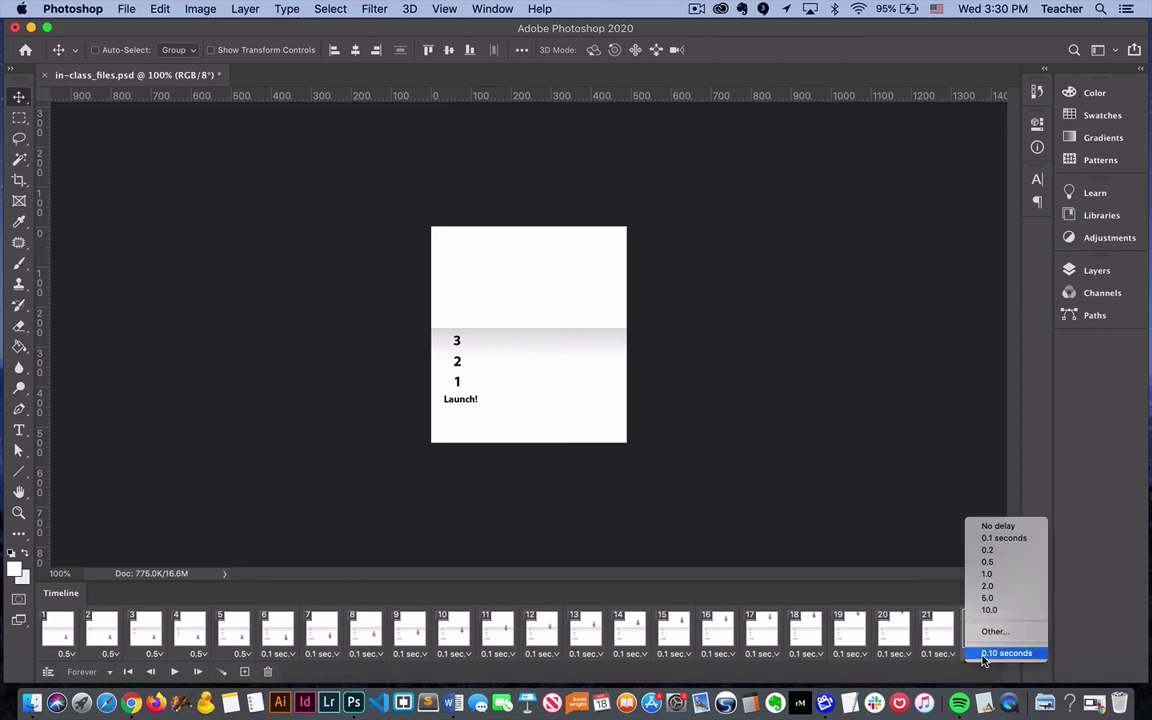
pyautogui.click(987, 597)
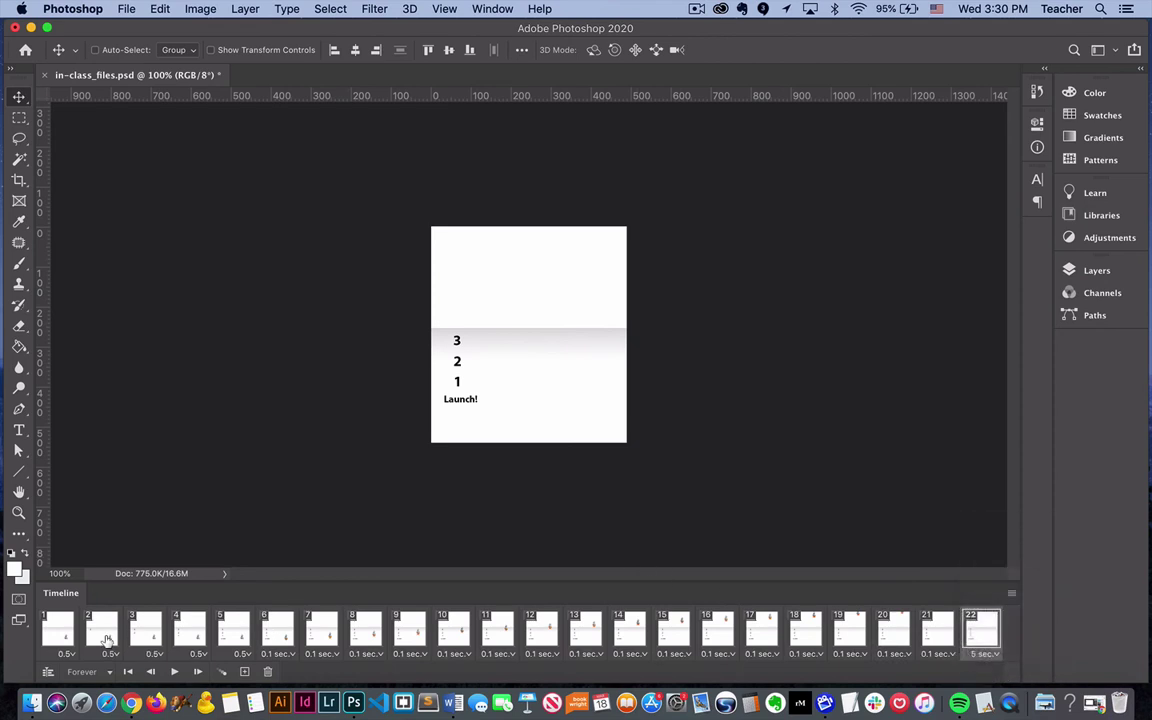
pyautogui.click(128, 672)
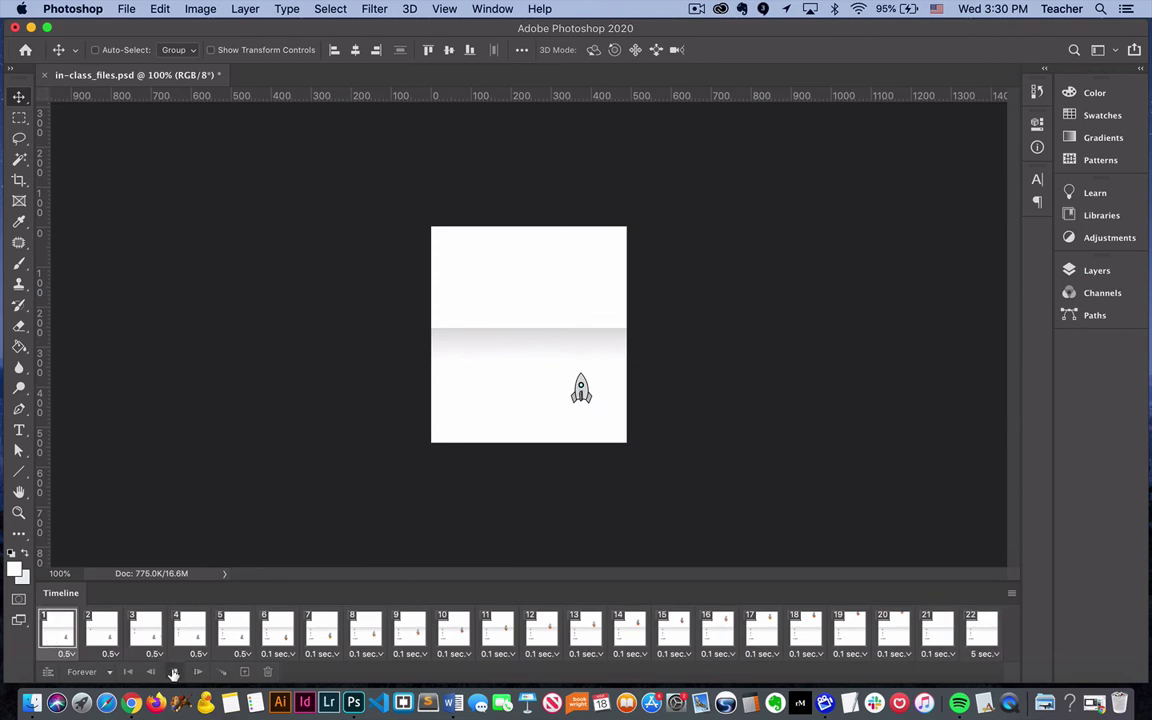
pyautogui.click(173, 672)
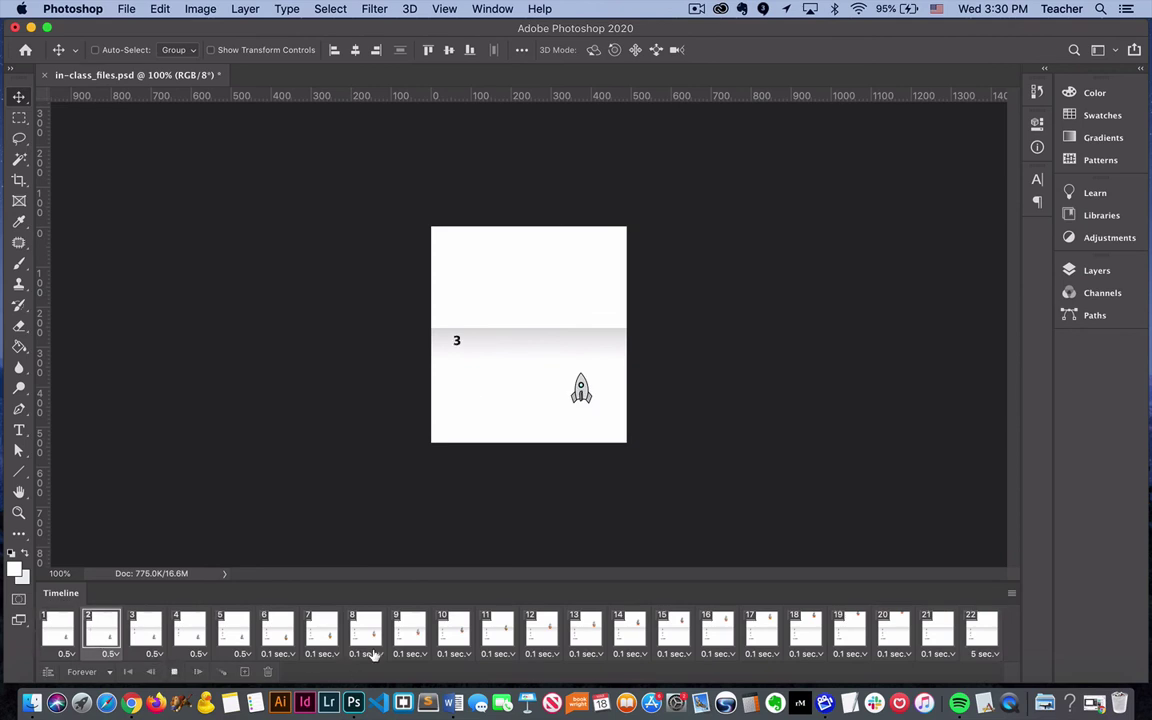
pyautogui.click(174, 674)
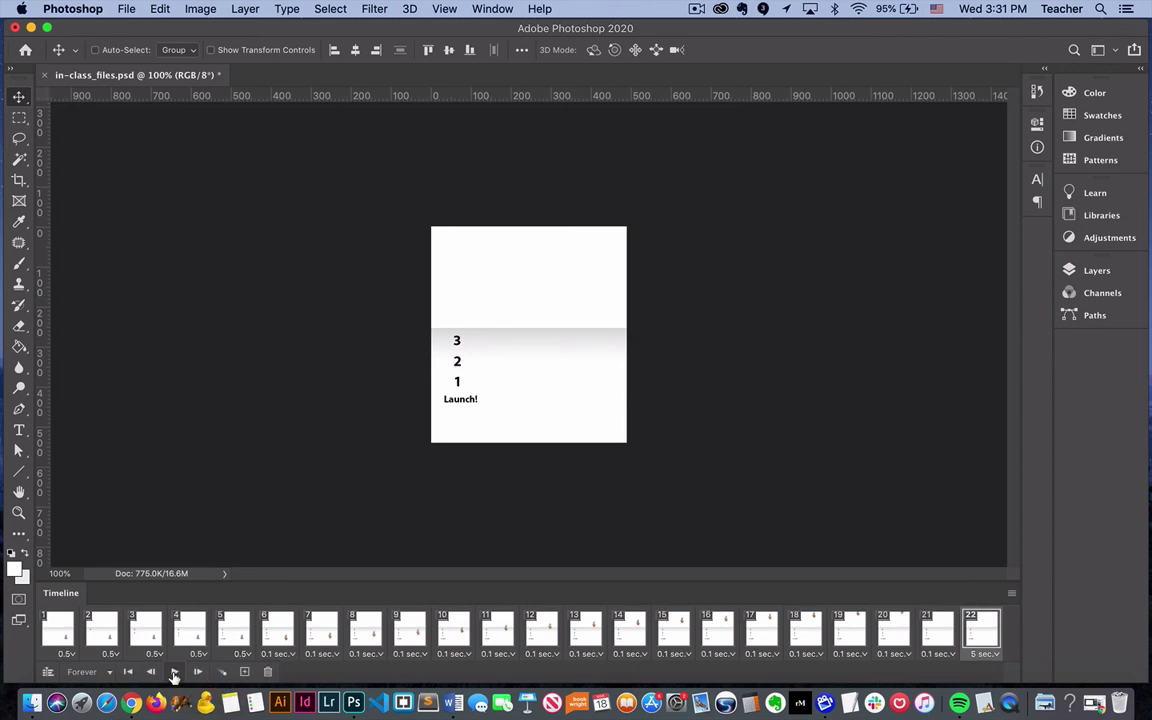
pyautogui.click(107, 677)
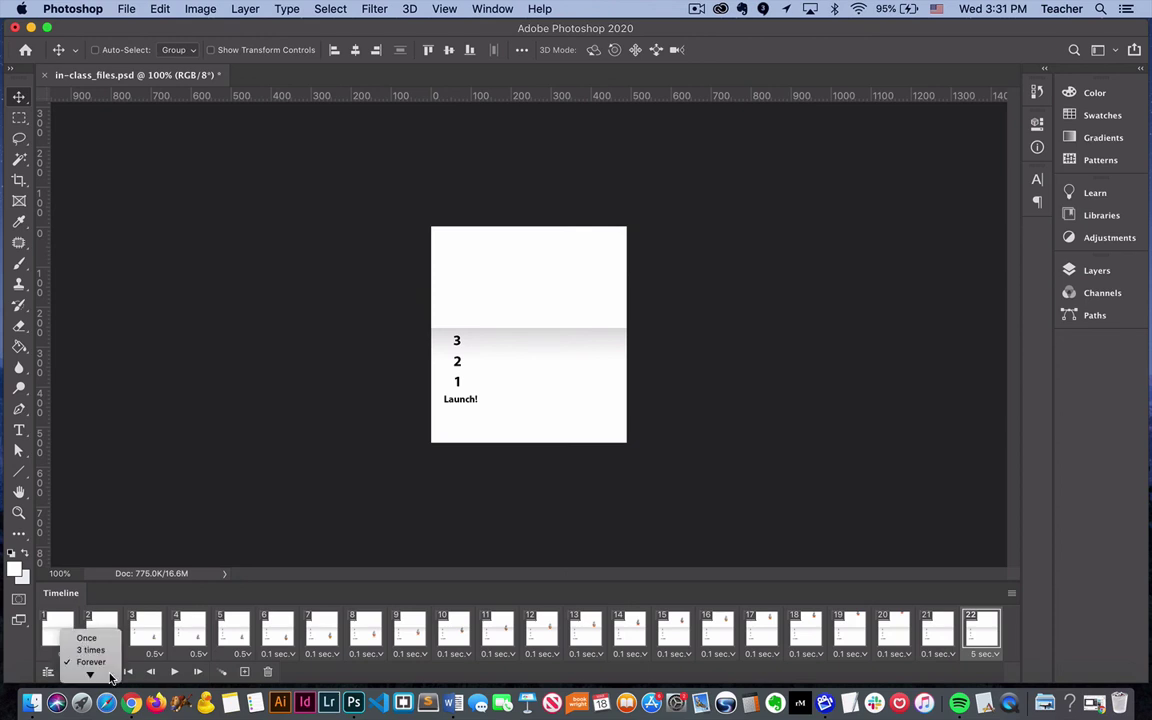
pyautogui.moveTo(110, 678)
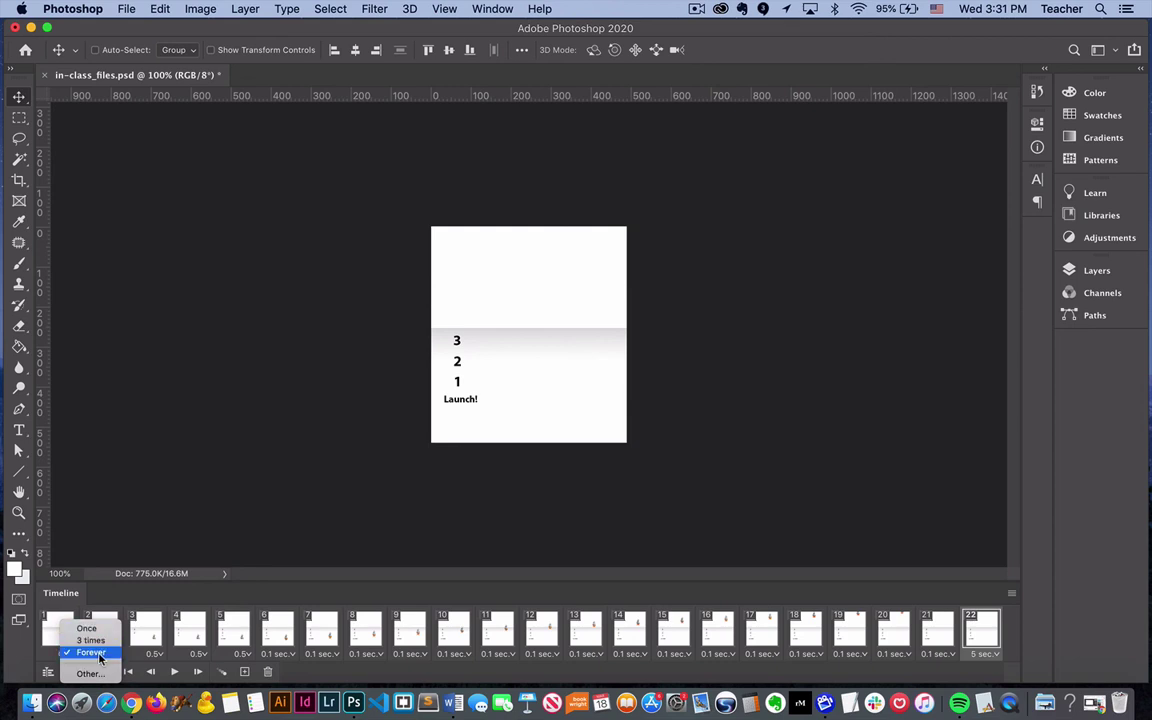
pyautogui.click(99, 655)
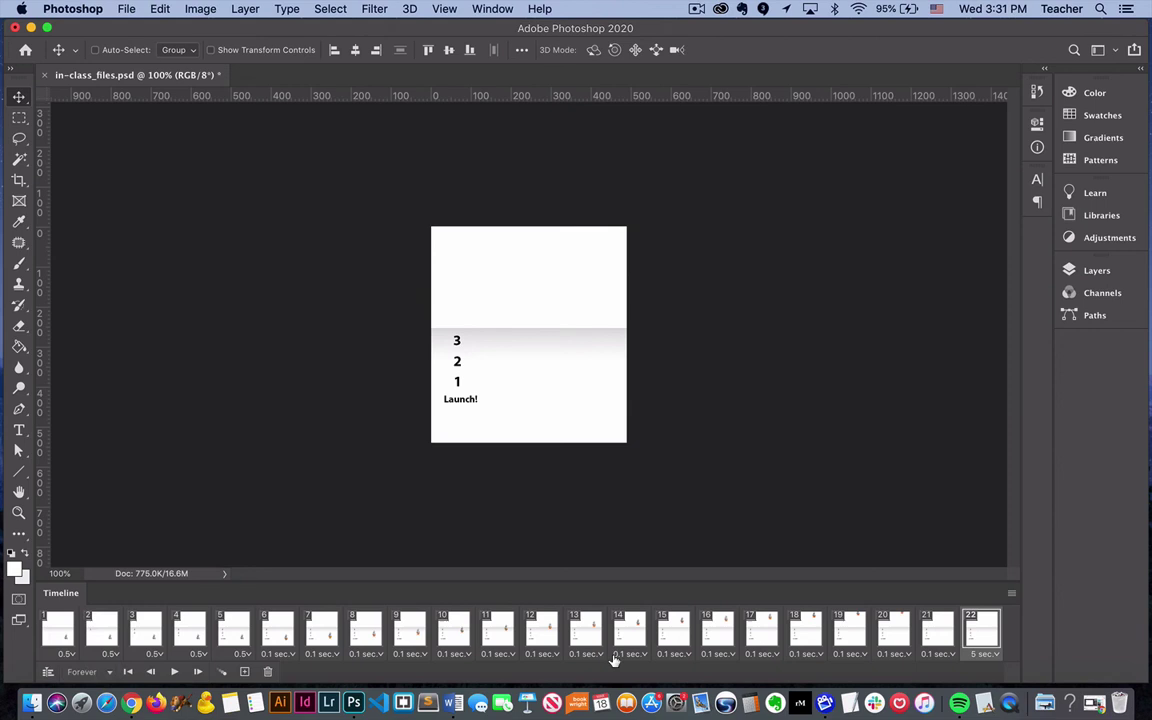